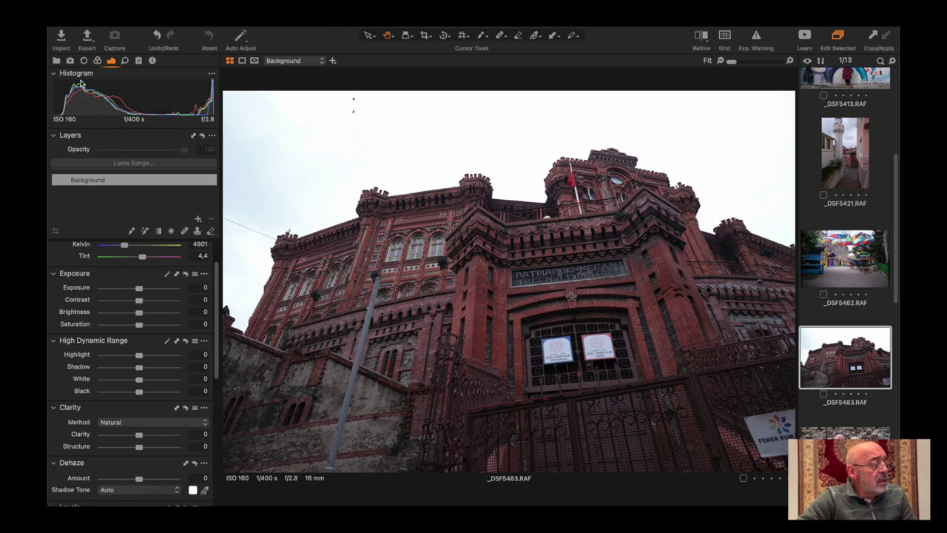
In the Lens tab, turn on Diffraction Correction and leave Distortion at 0
left_click(57, 60)
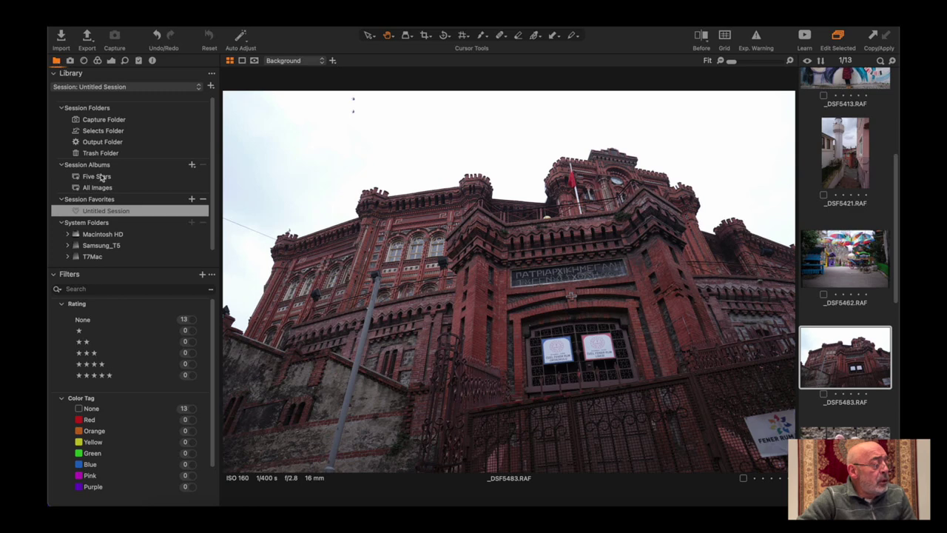
left_click(70, 60)
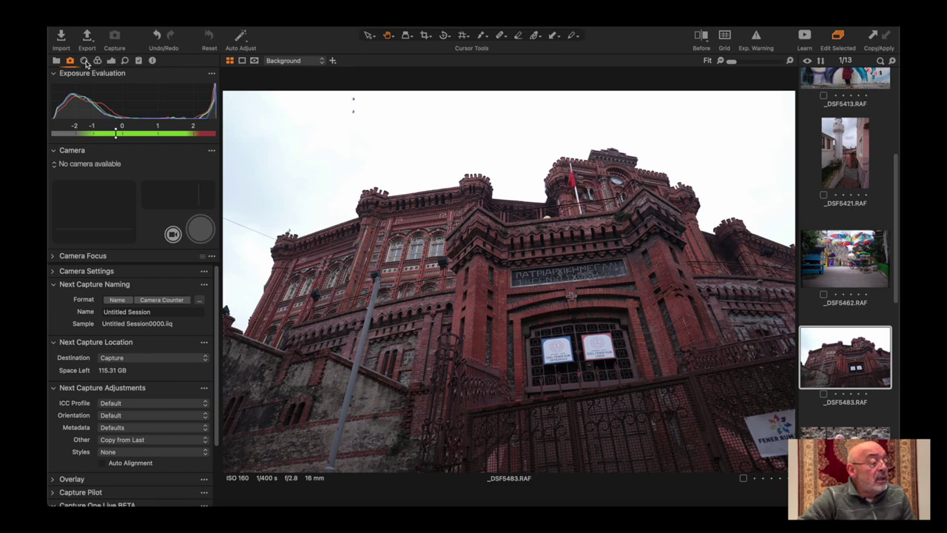
left_click(85, 60)
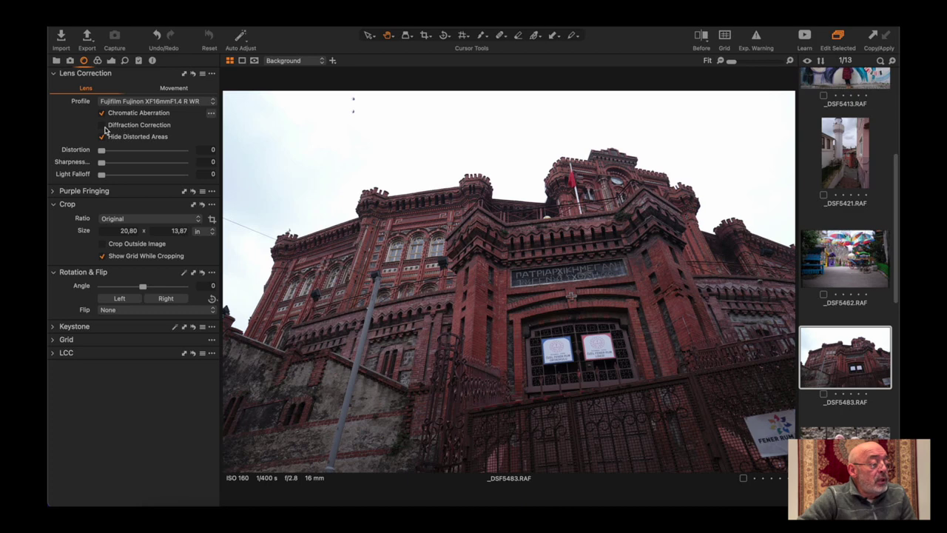
left_click(102, 125)
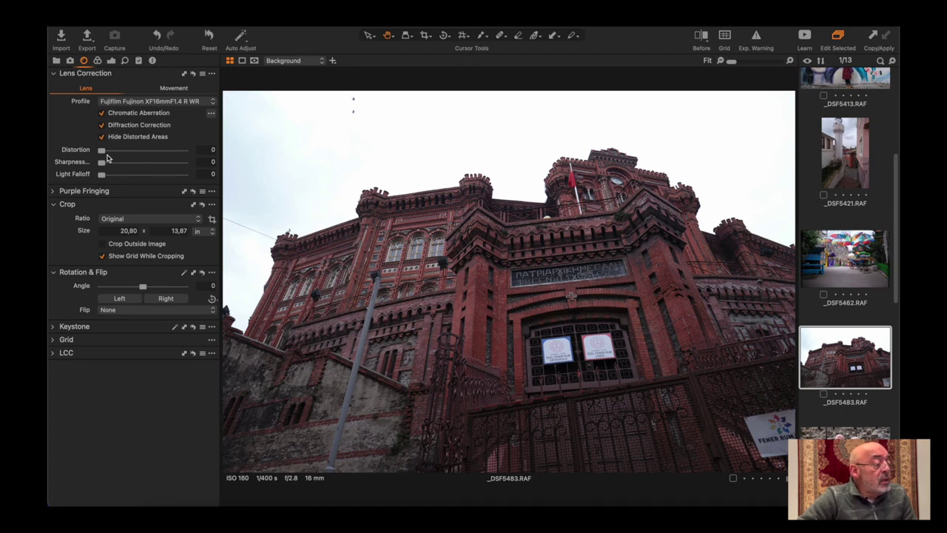
left_click_drag(107, 158, 49, 161)
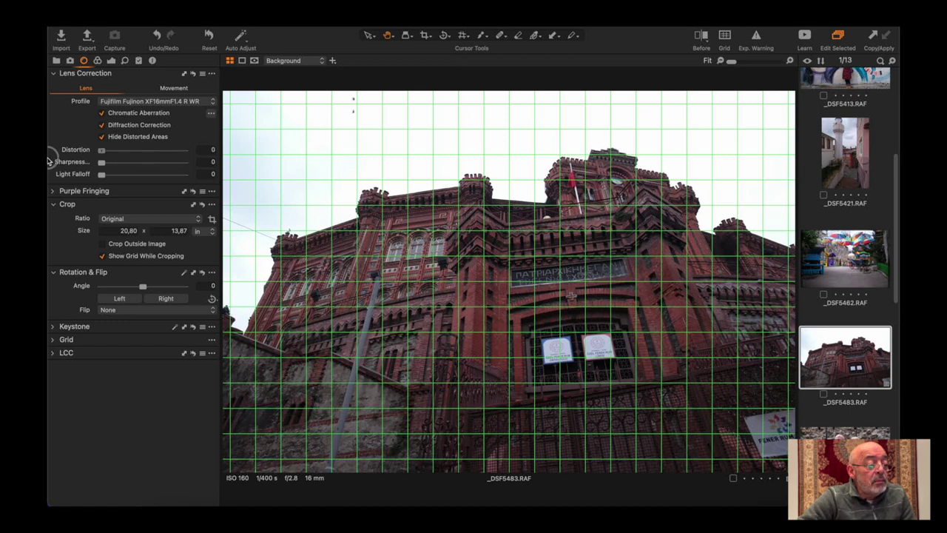
left_click_drag(49, 160, 111, 117)
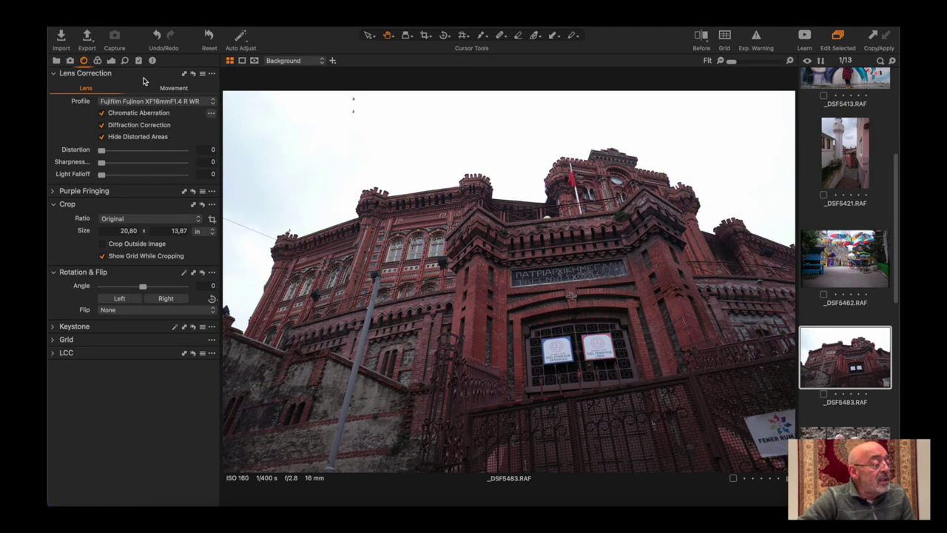
Browse the Color, Exposure and Details tool tabs, ending on the Exposure tools
left_click(97, 61)
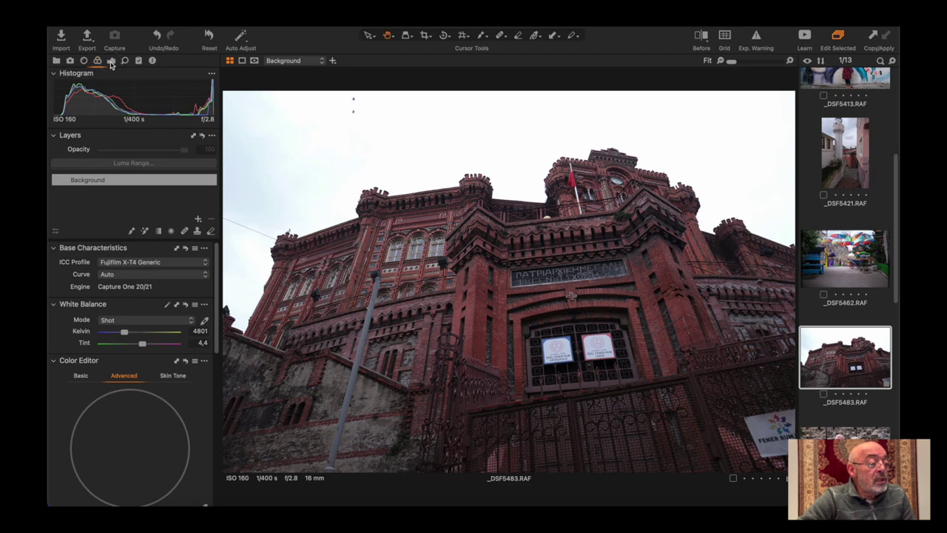
left_click(111, 61)
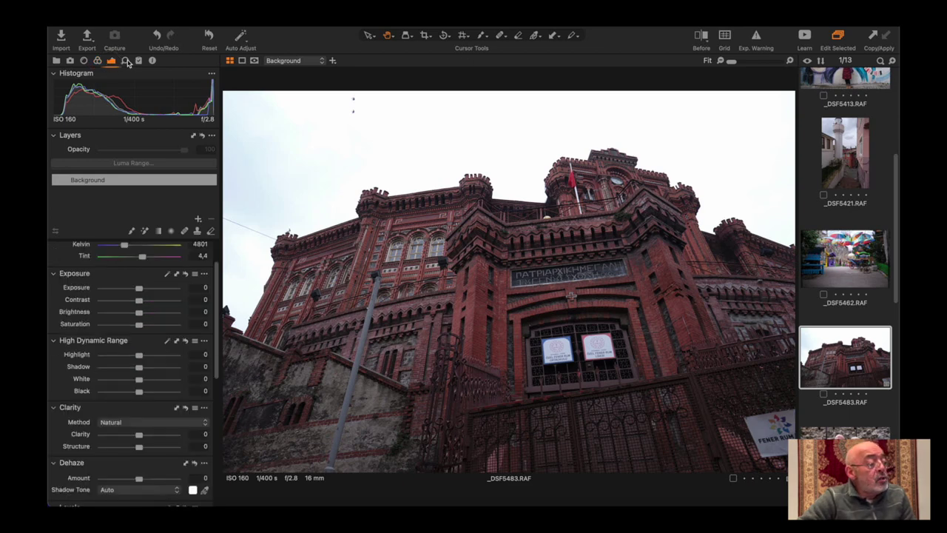
left_click(126, 61)
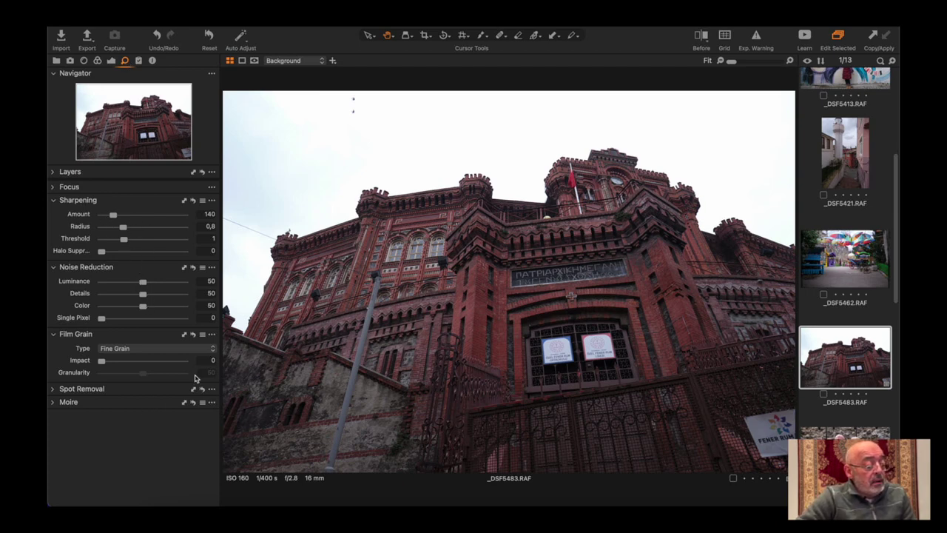
left_click(111, 61)
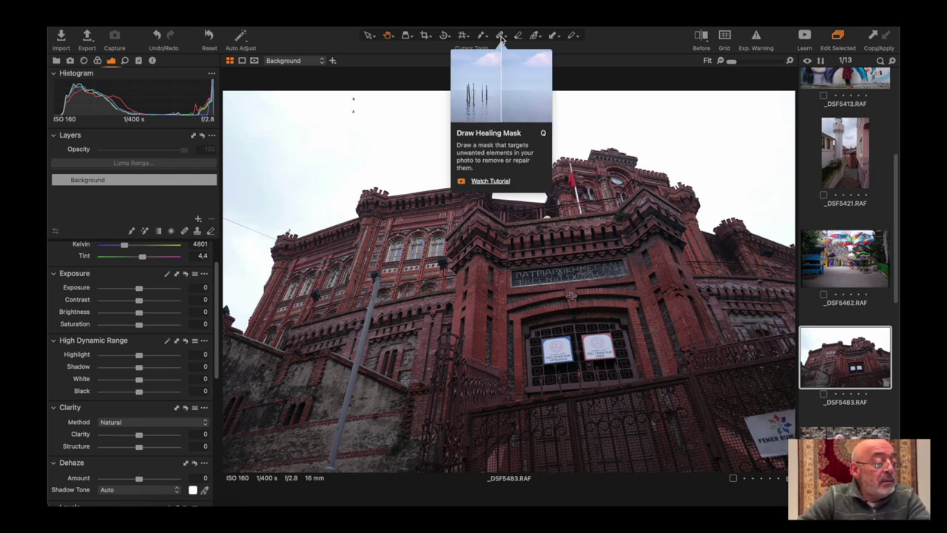
left_click(501, 36)
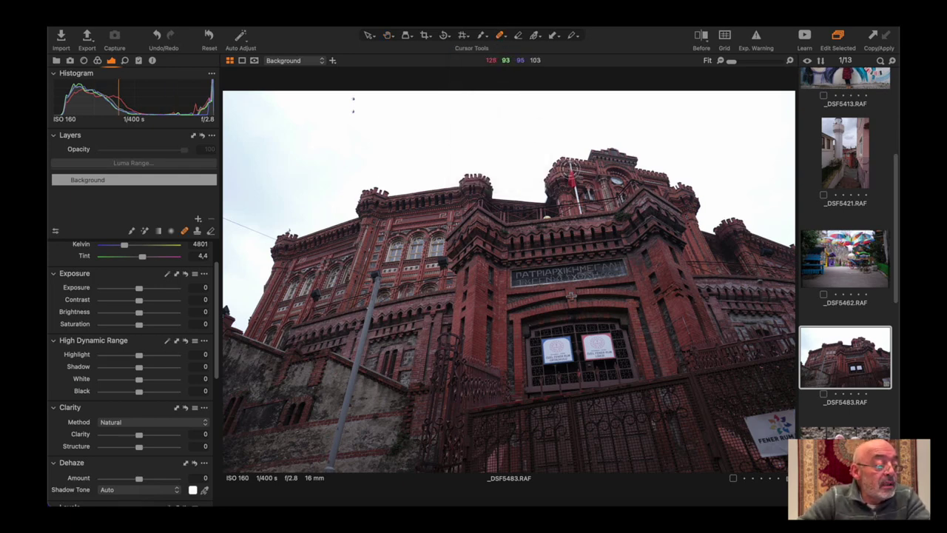
left_click_drag(570, 166, 576, 199)
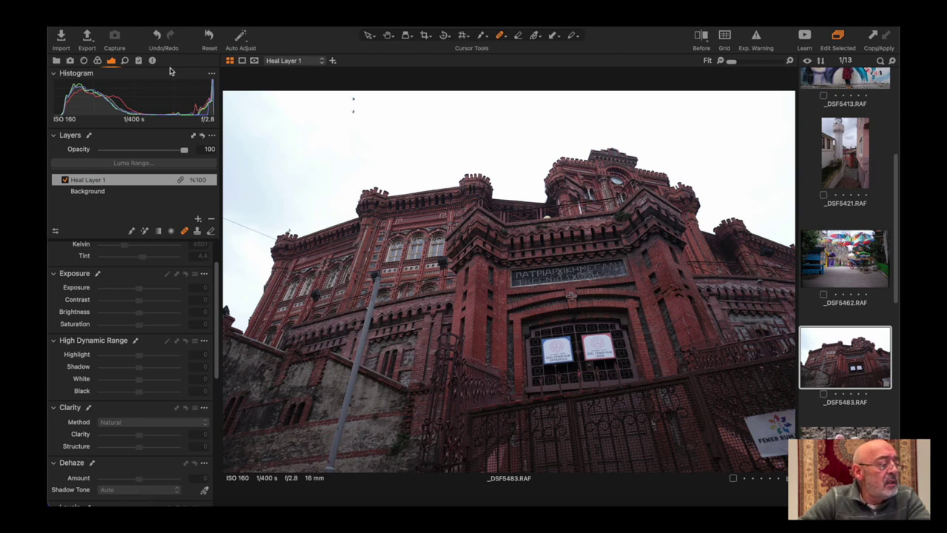
left_click(209, 37)
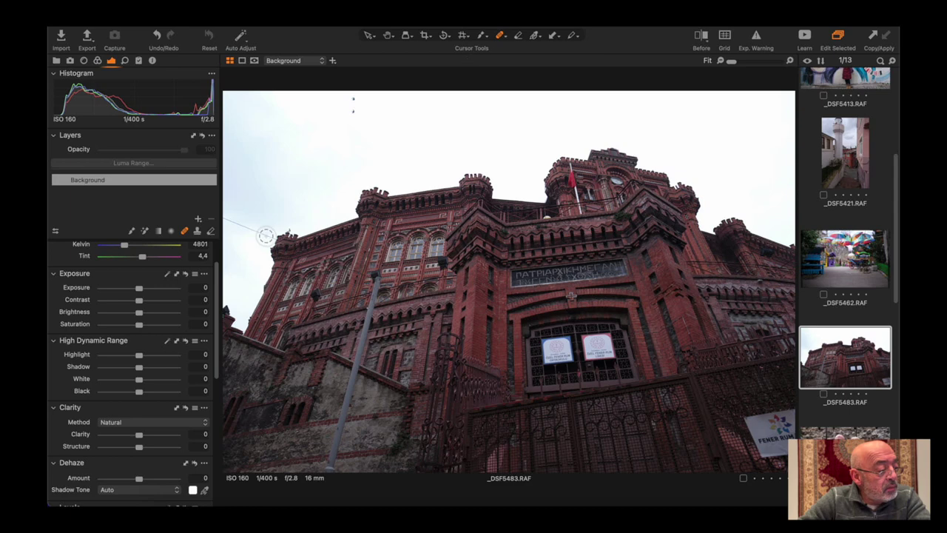
left_click(210, 219)
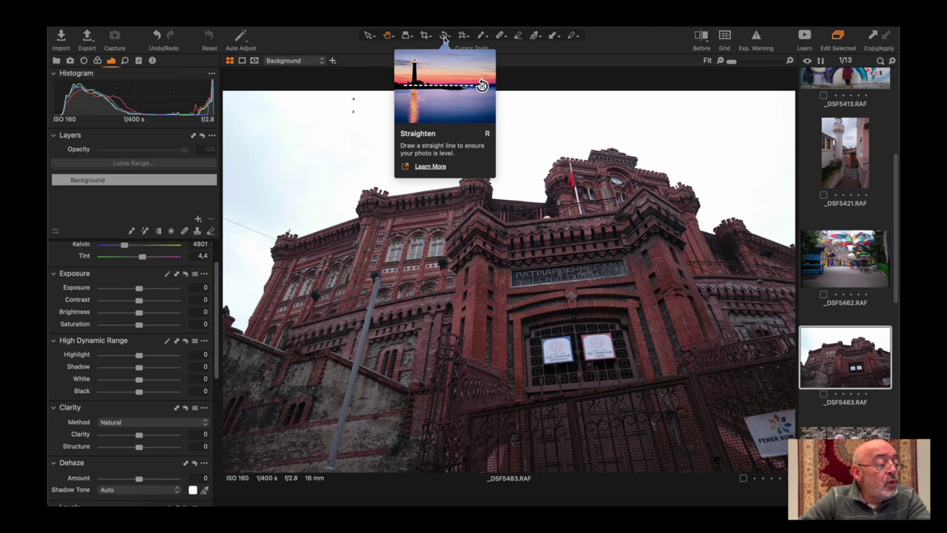
left_click_drag(449, 38, 513, 46)
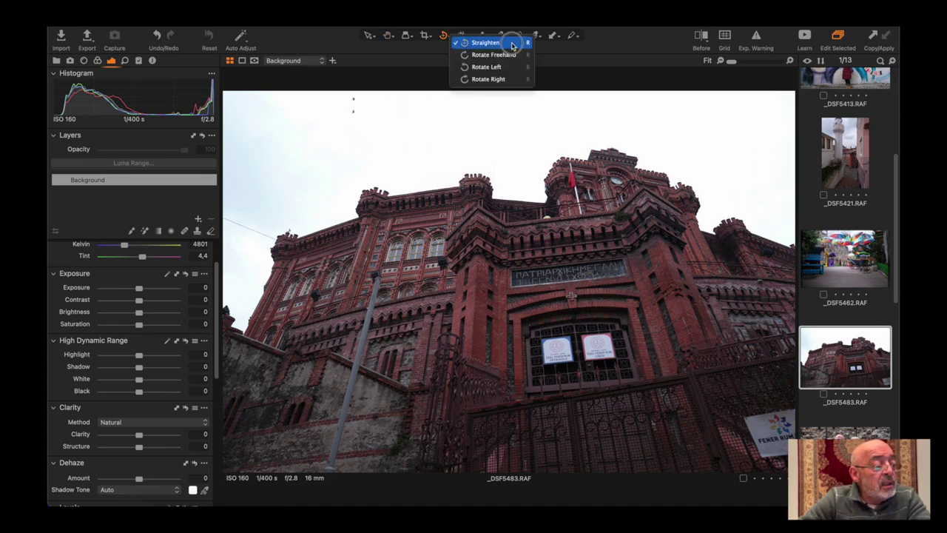
mouse_move(513, 46)
left_mouse_down()
mouse_move(513, 88)
mouse_move(512, 44)
left_mouse_up()
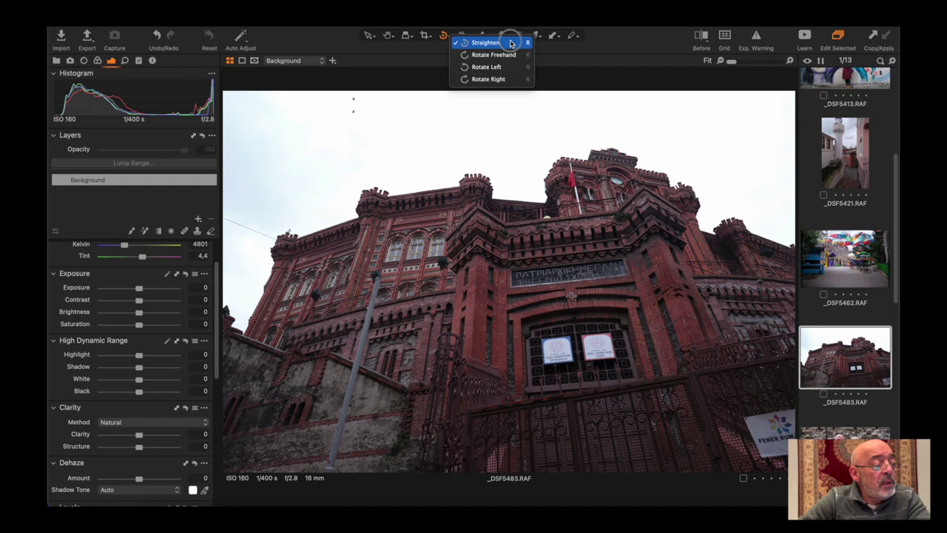
left_click_drag(511, 44, 512, 43)
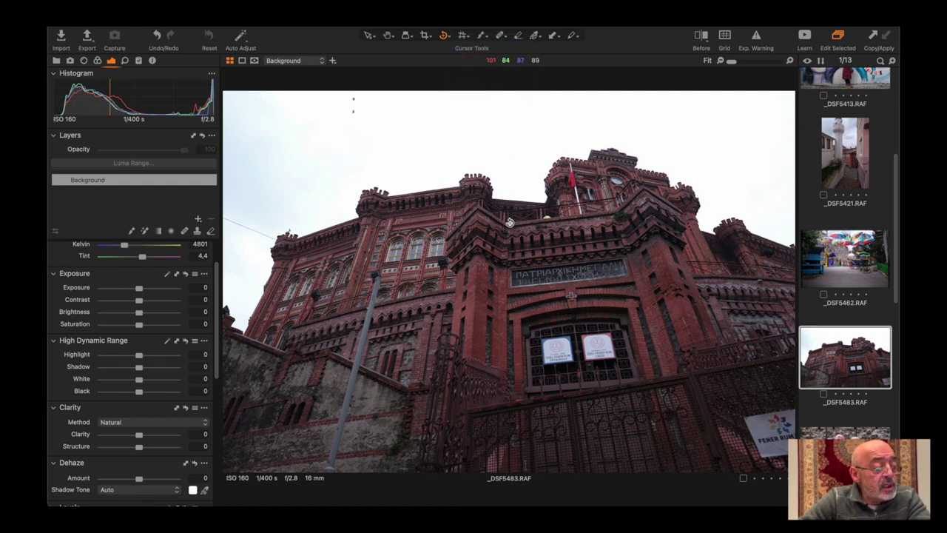
left_click_drag(618, 209, 617, 210)
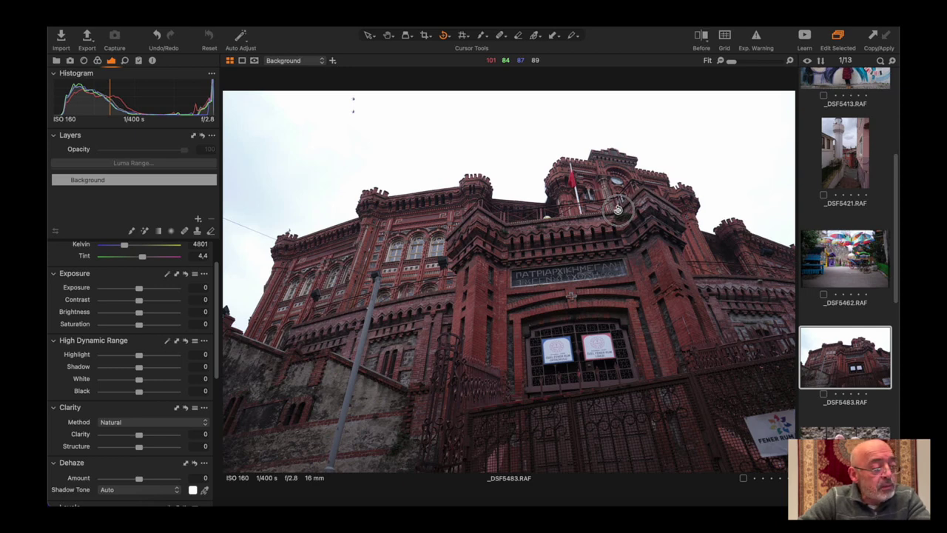
left_click_drag(618, 210, 618, 209)
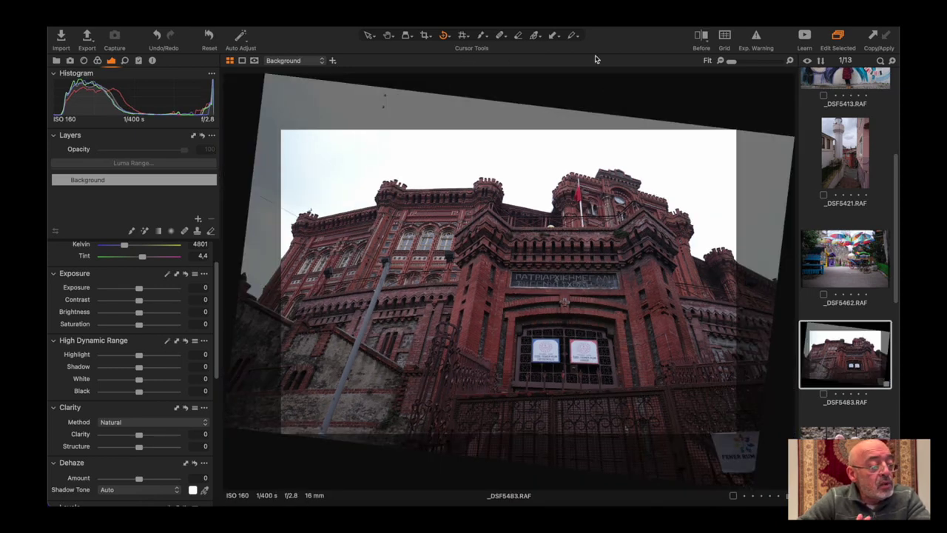
left_click(389, 37)
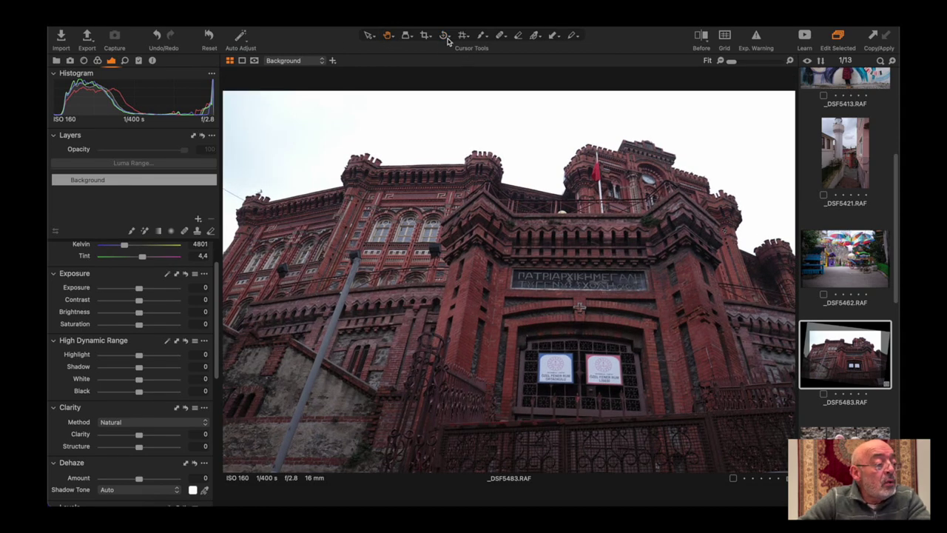
left_click(216, 37)
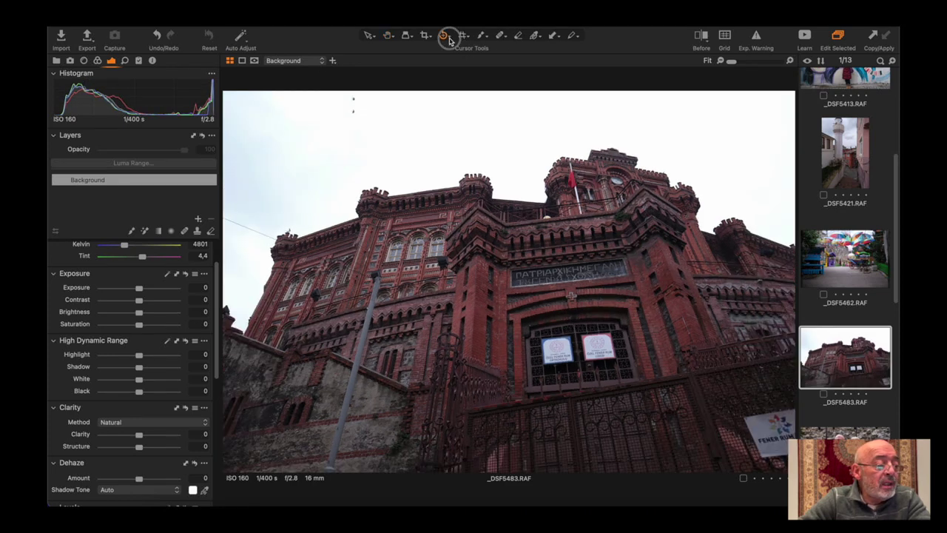
left_click(449, 37)
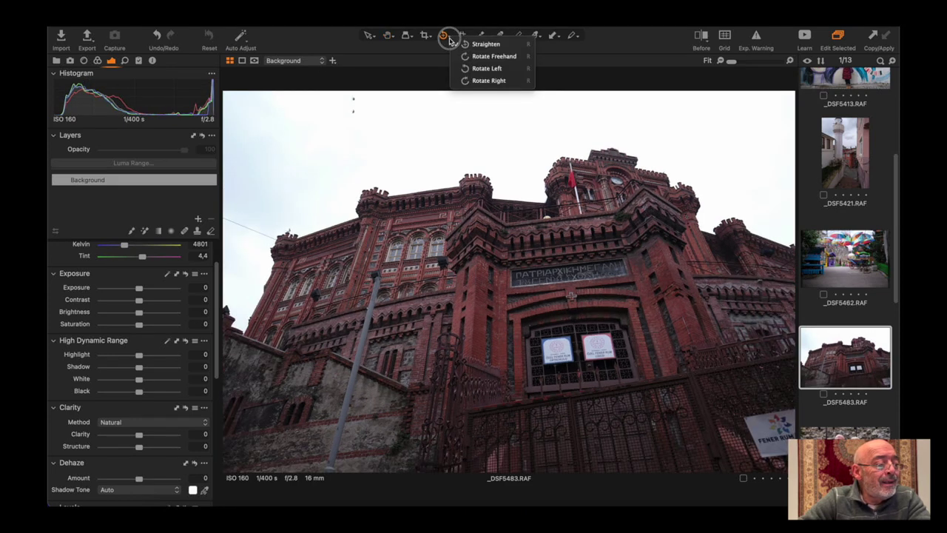
left_click(478, 59)
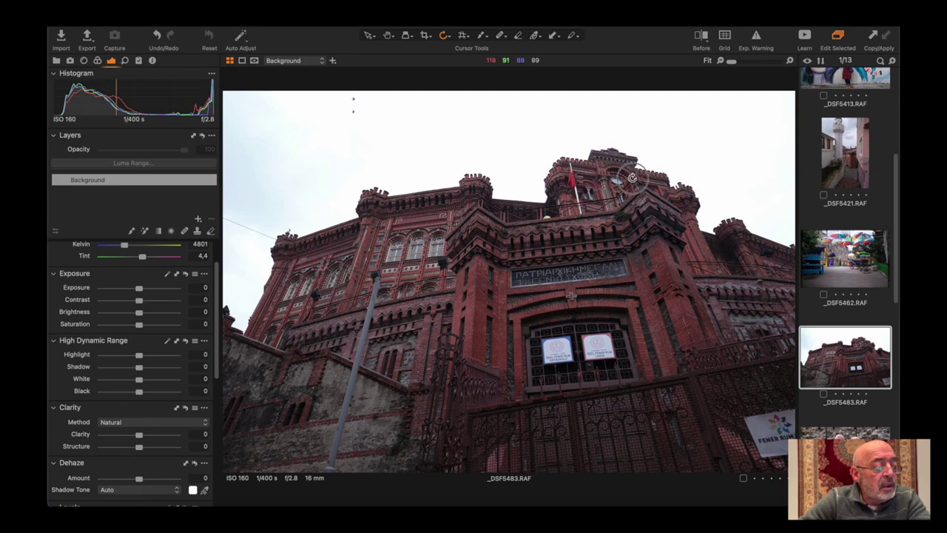
left_click_drag(633, 179, 632, 189)
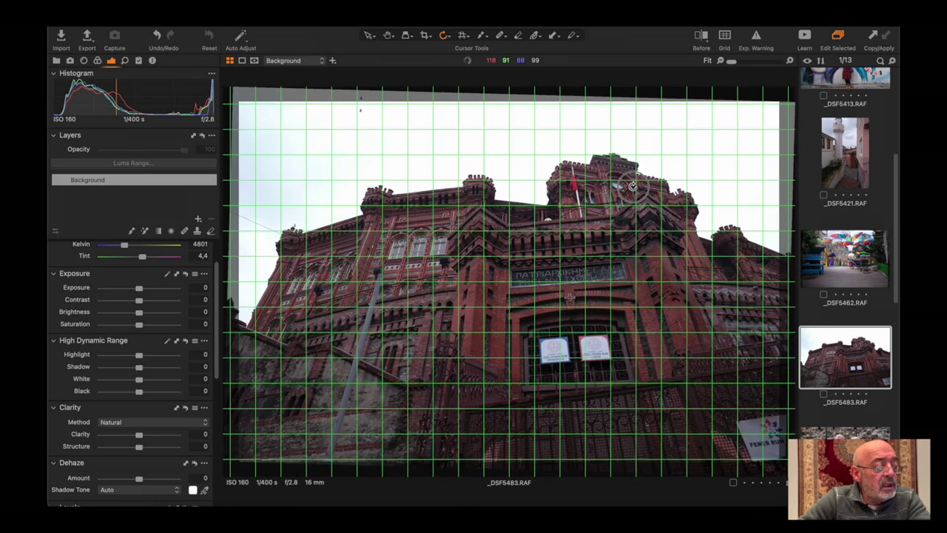
left_click_drag(632, 188, 632, 196)
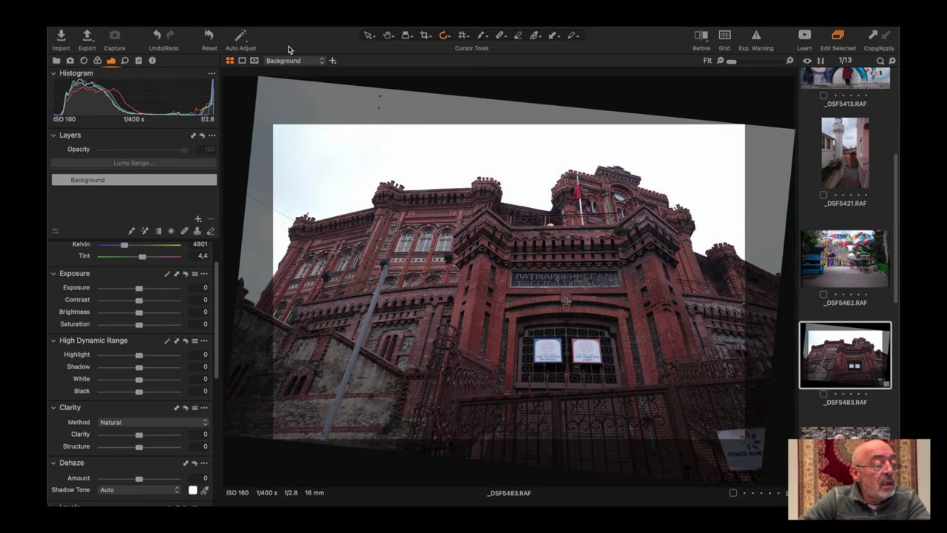
left_click(387, 36)
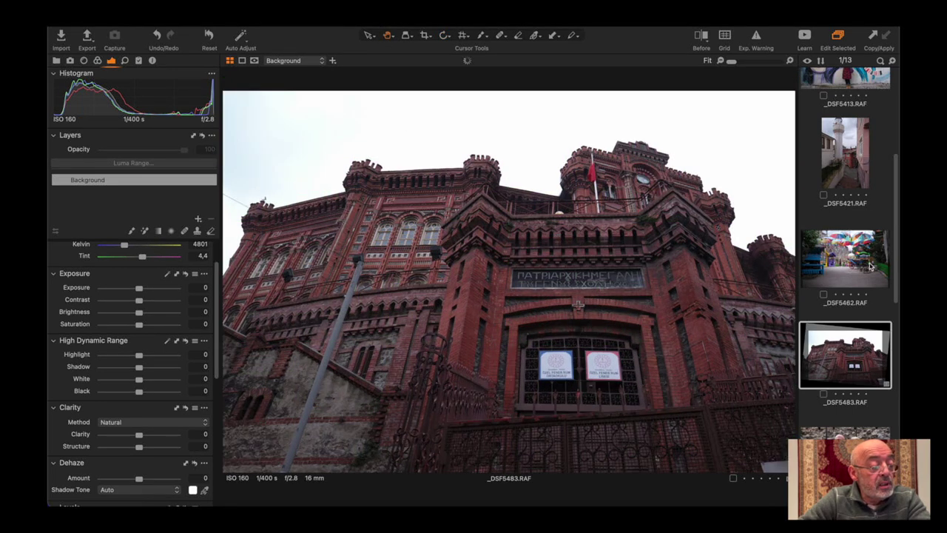
left_click(205, 36)
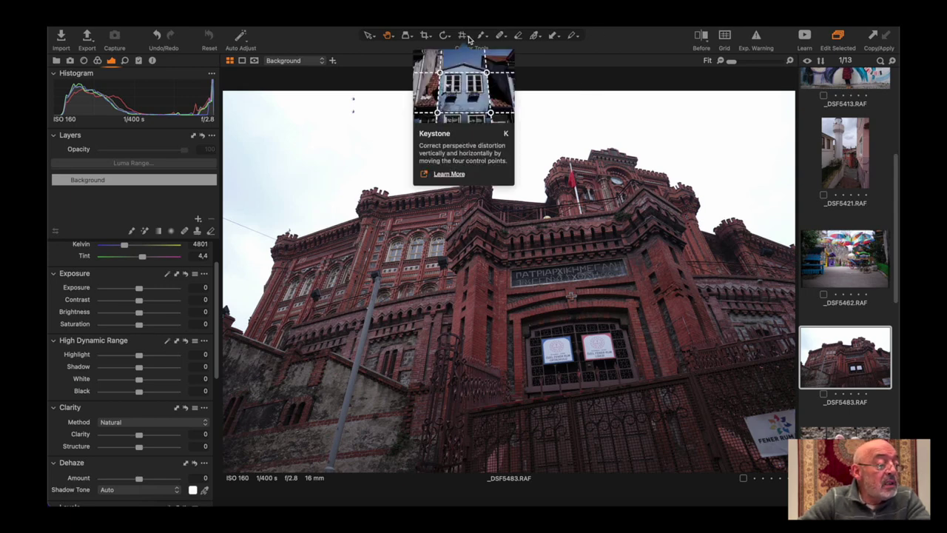
Start four-point keystone and place the guides along the building's left and right edges
left_click(461, 35)
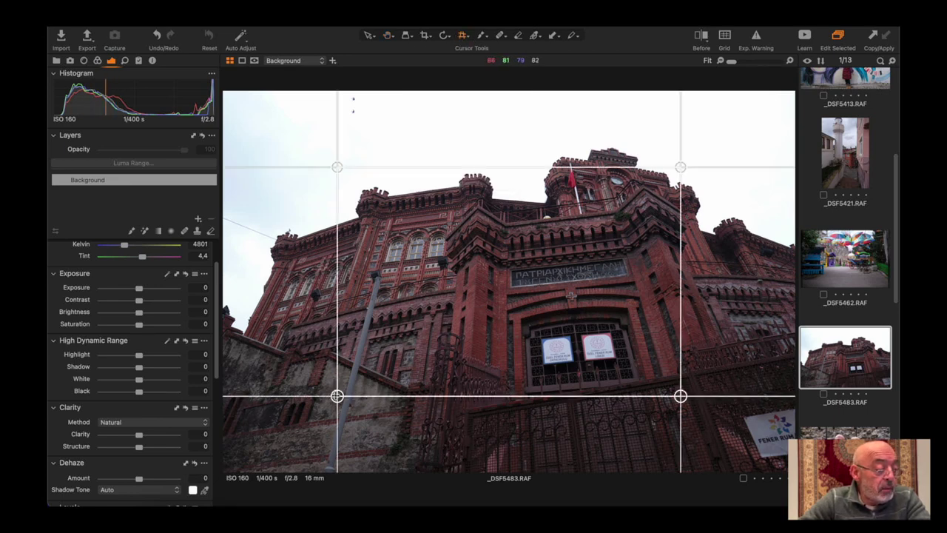
left_click_drag(337, 396, 442, 404)
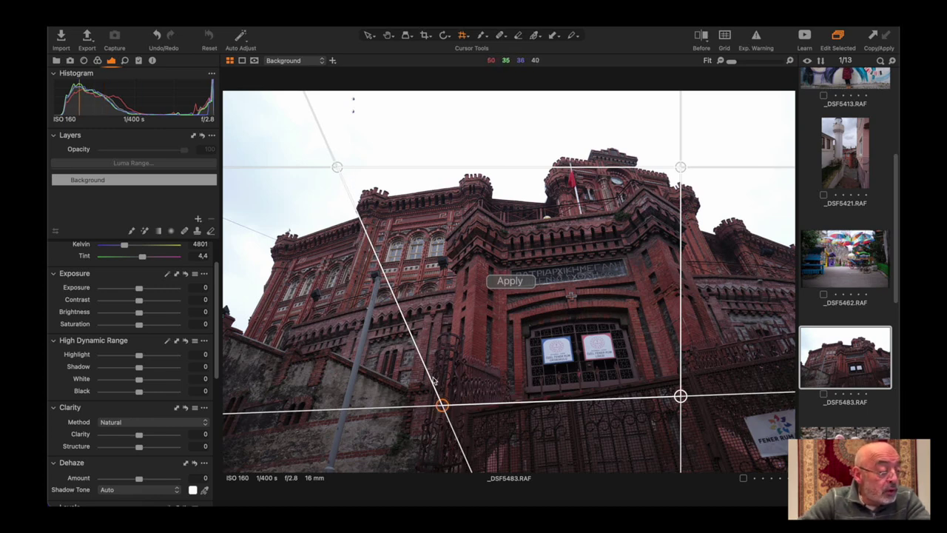
left_click_drag(339, 167, 464, 201)
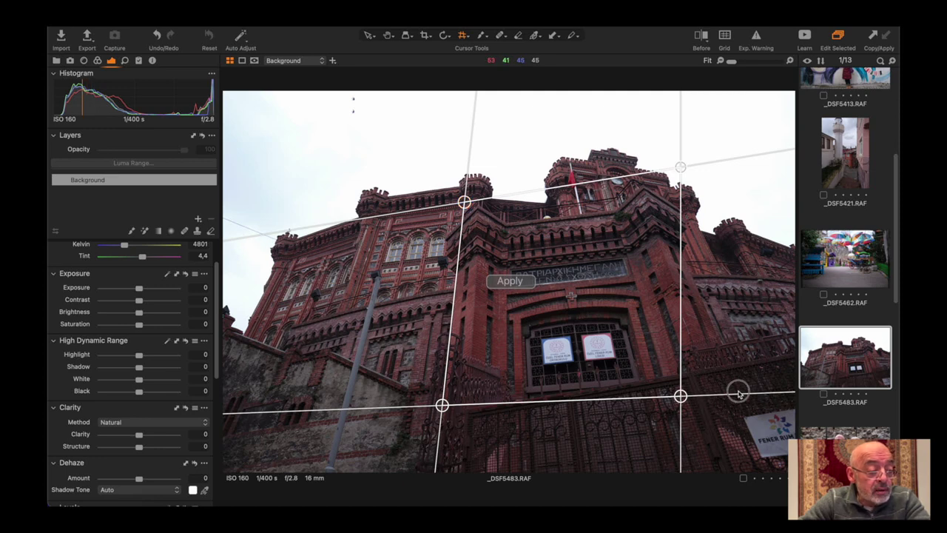
left_click_drag(681, 396, 738, 396)
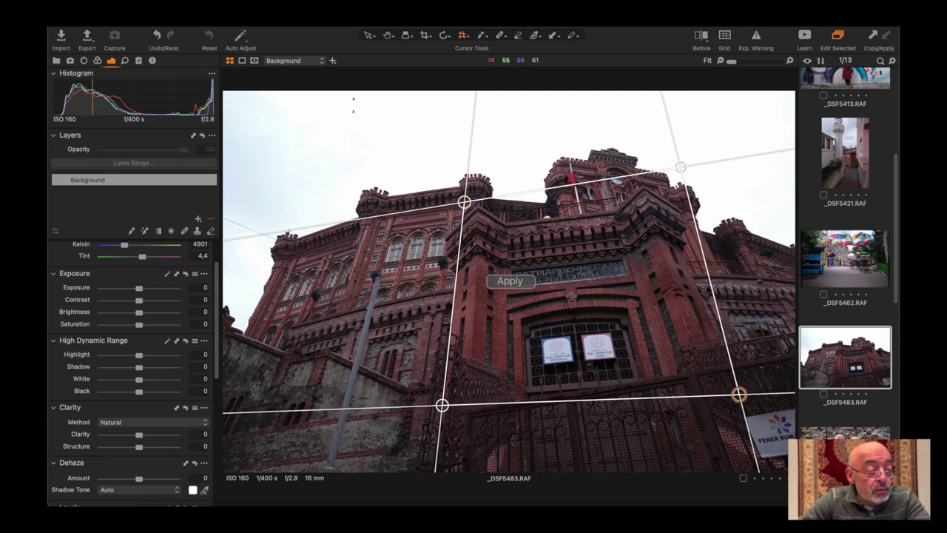
mouse_move(682, 167)
left_mouse_down()
mouse_move(658, 178)
mouse_move(671, 186)
mouse_move(659, 178)
left_mouse_up()
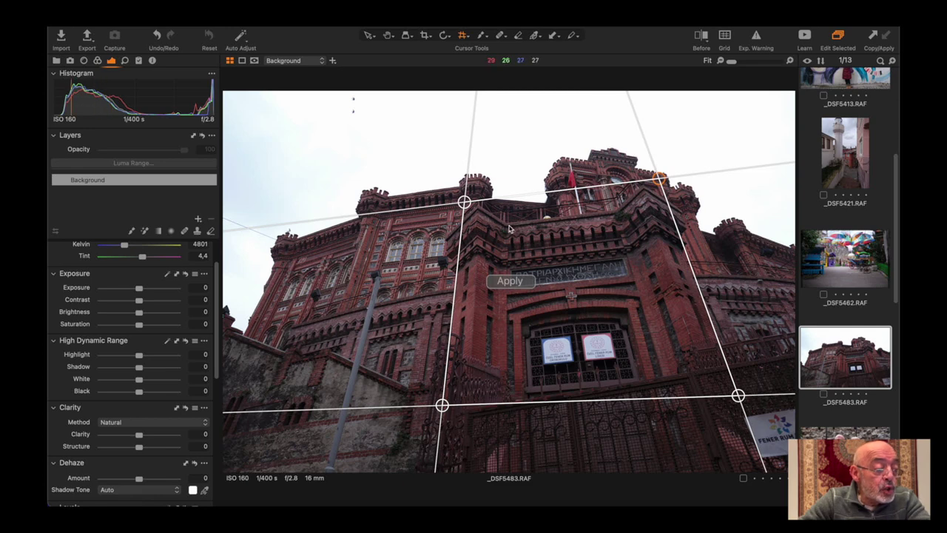
Fit the top guides to the roofline and fine-tune the lower-right guide
left_click_drag(463, 202, 458, 230)
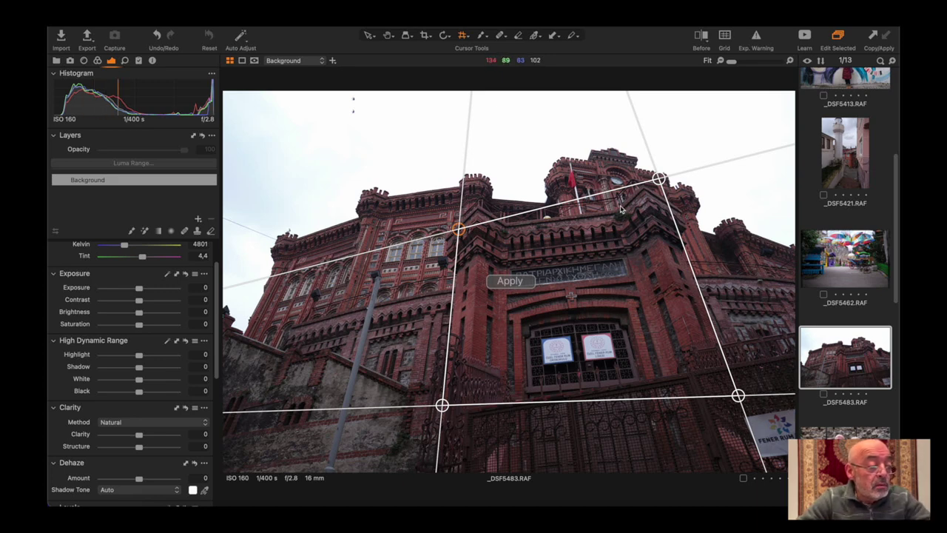
left_click_drag(660, 179, 666, 202)
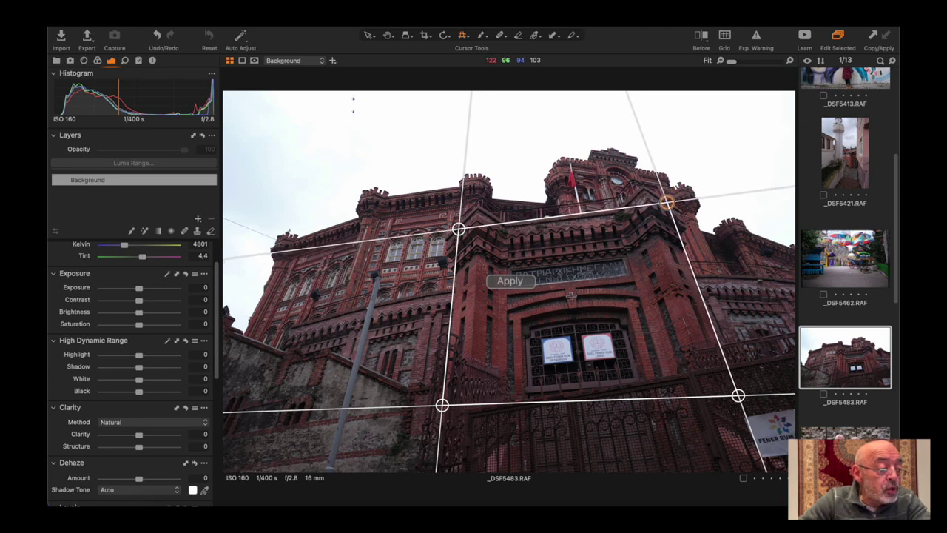
left_click_drag(667, 202, 667, 205)
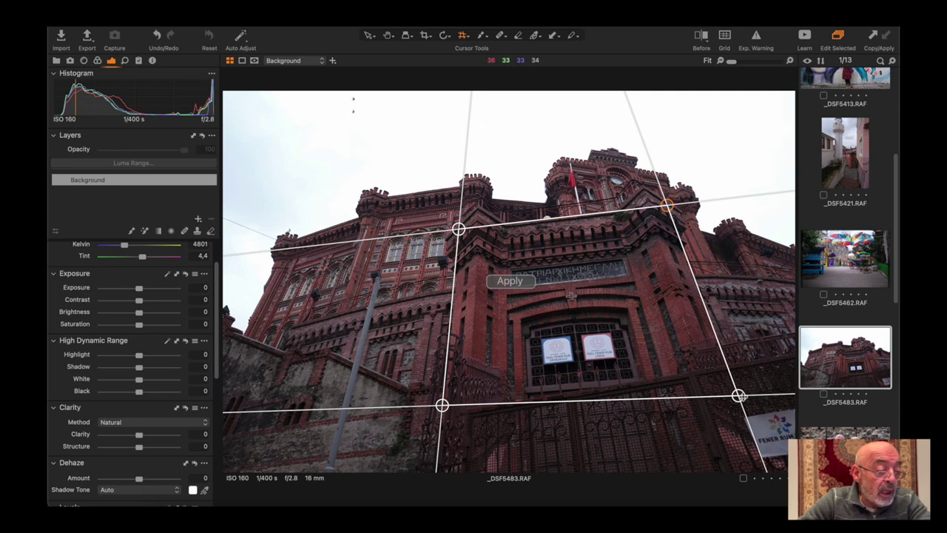
left_click_drag(738, 396, 732, 382)
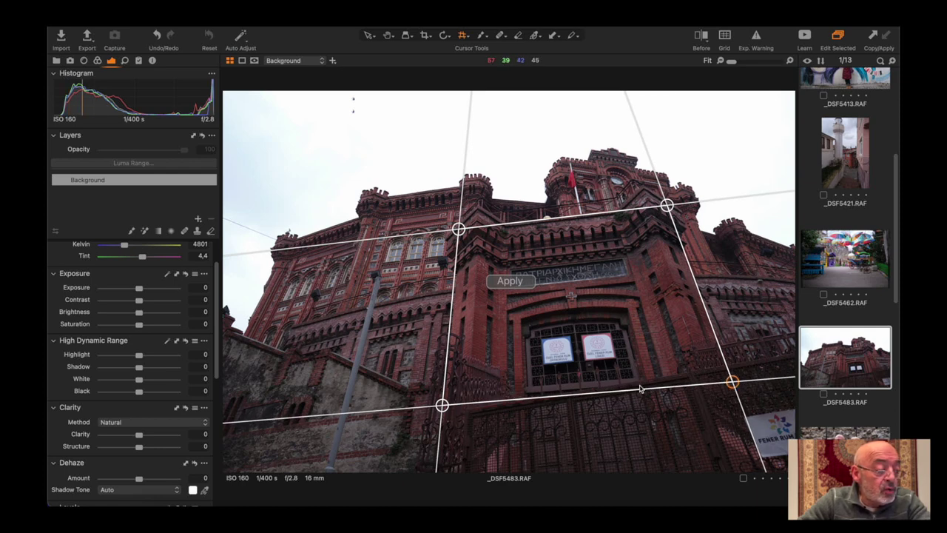
left_click(503, 282)
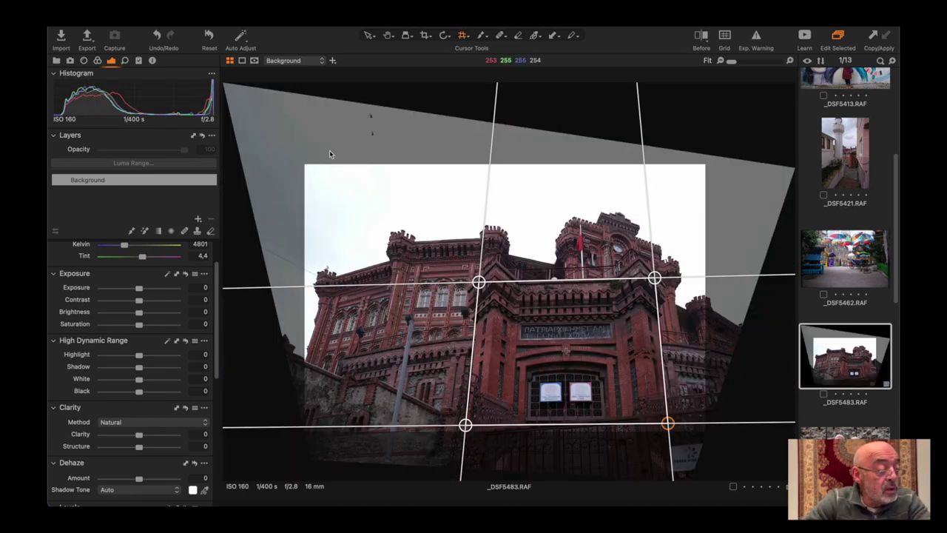
Leave keystone mode and open harbour photo _DSF5358 from the filmstrip
left_click(388, 39)
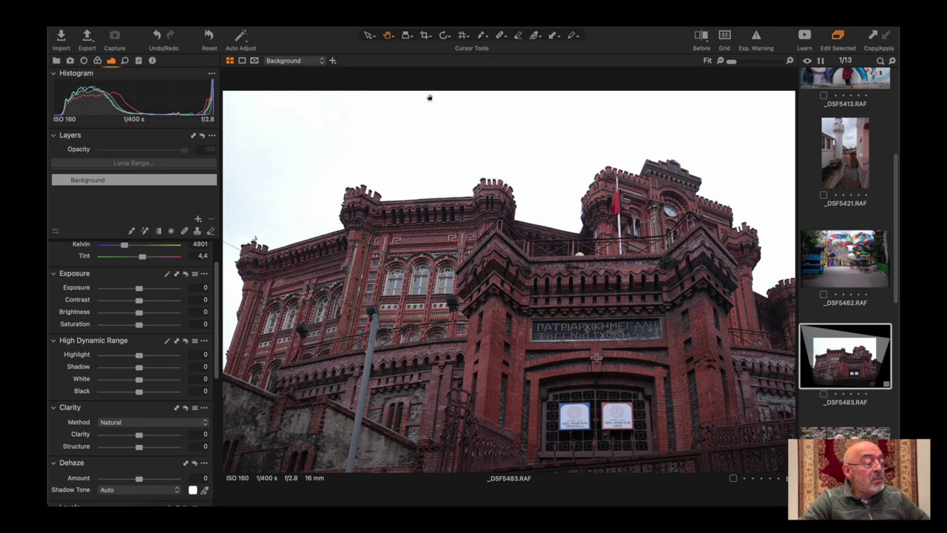
left_click_drag(896, 227, 896, 141)
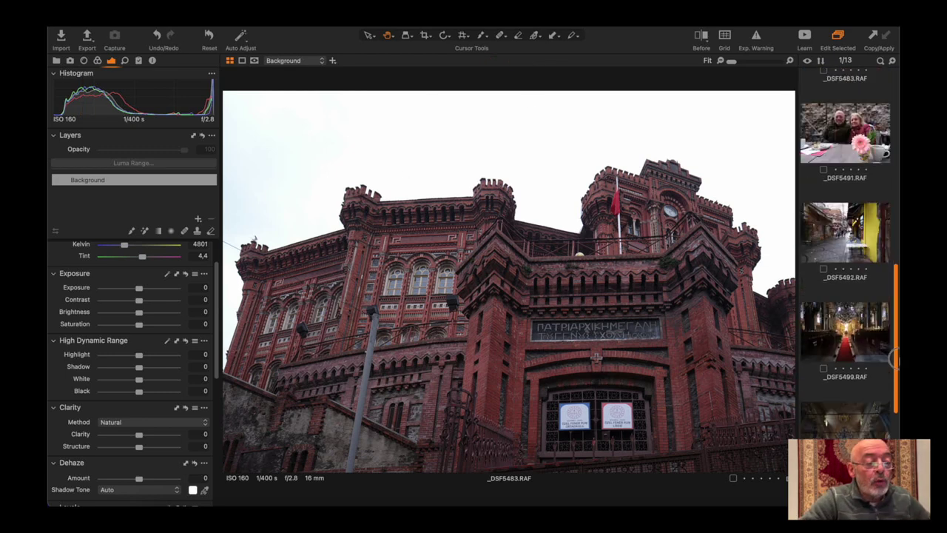
left_click(846, 111)
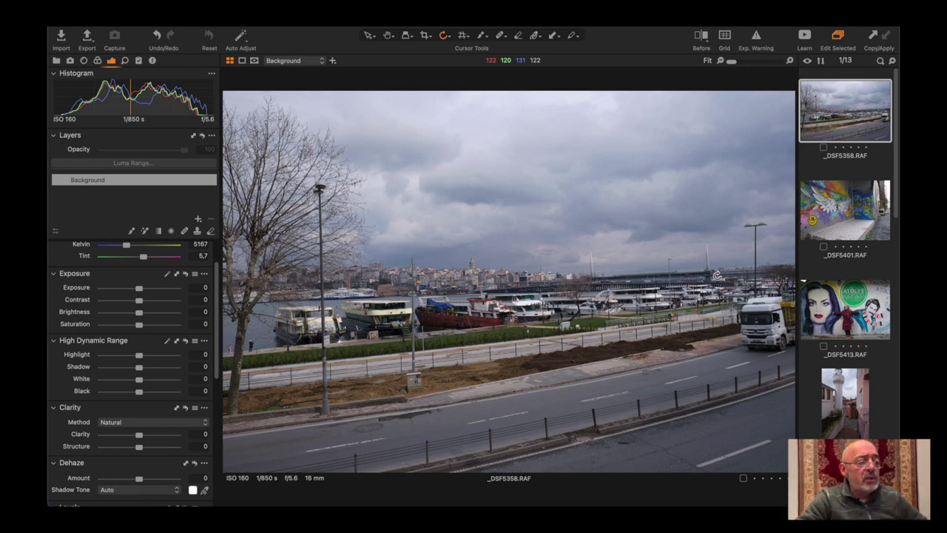
Try a freehand rotation on the harbour photo, ending at its original framing
left_click(449, 40)
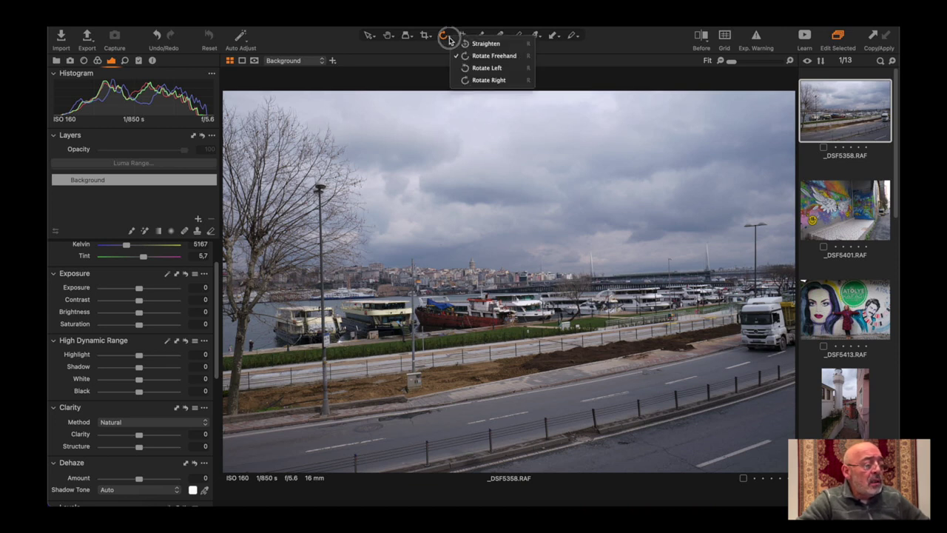
left_click(450, 40)
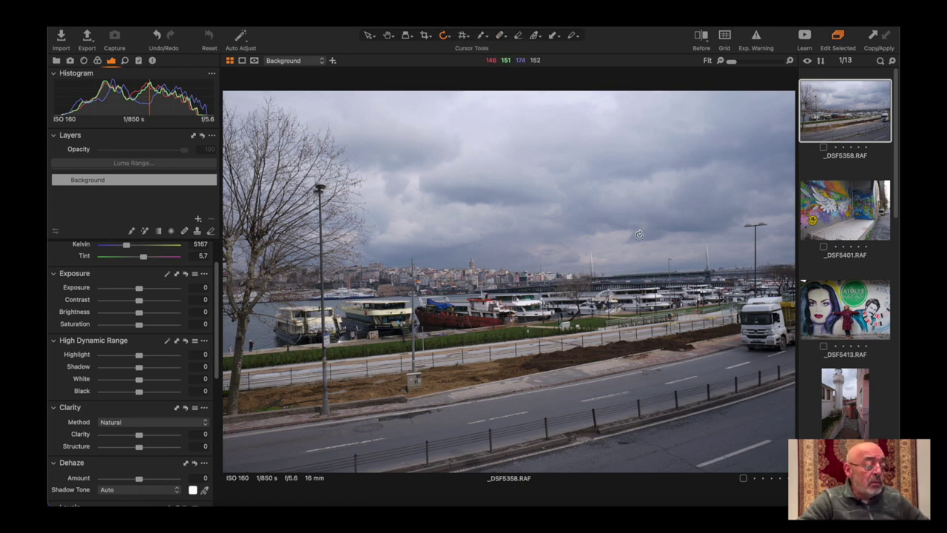
left_click_drag(639, 233, 639, 239)
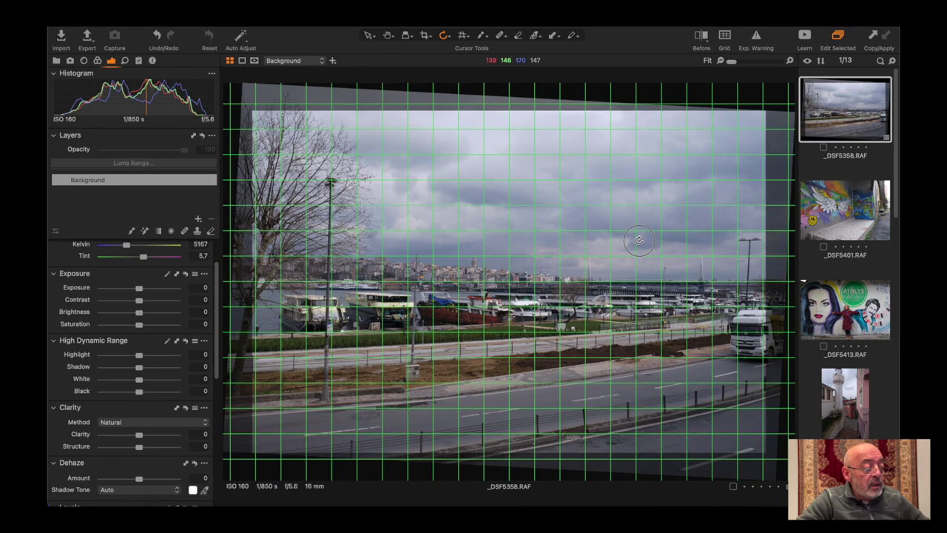
left_click_drag(639, 239, 639, 240)
left_click(389, 37)
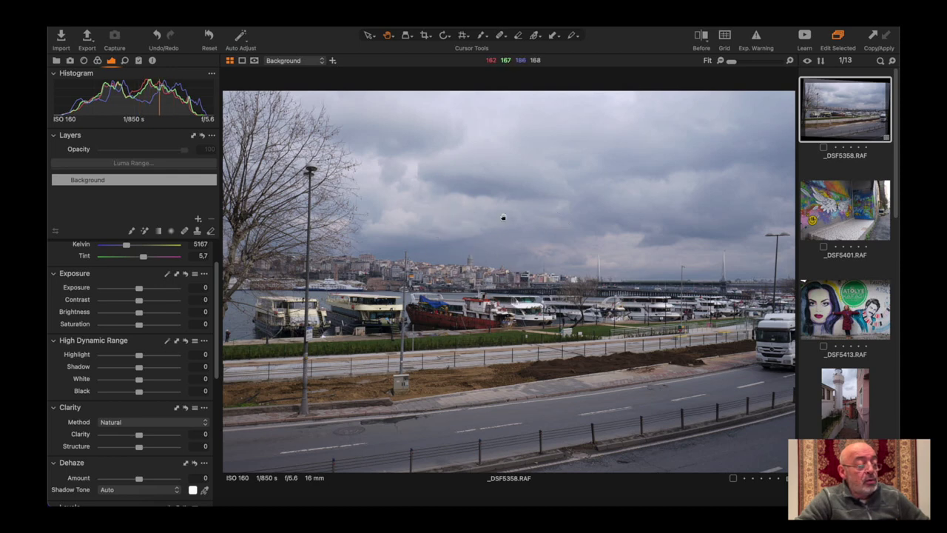
Crop the harbour photo at Original aspect ratio, cutting off the right side and road
left_click(424, 36)
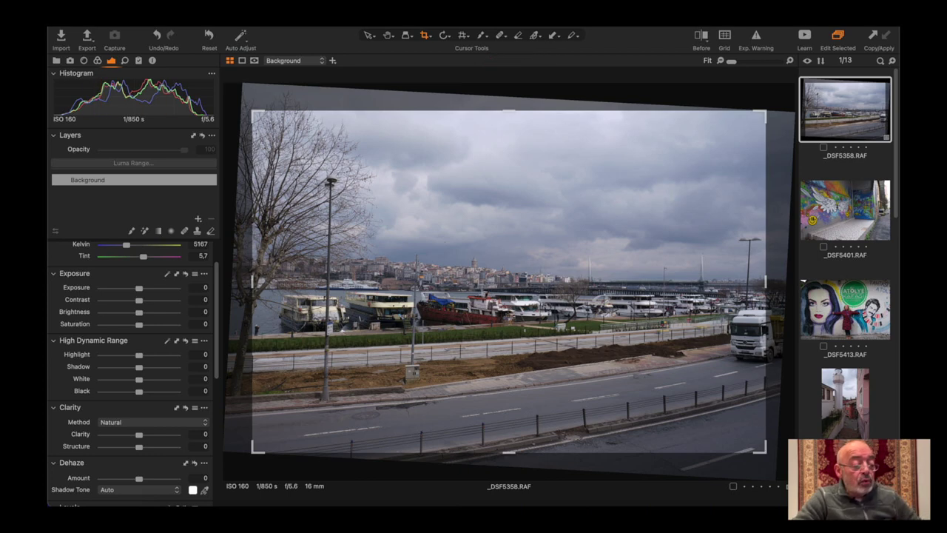
left_click_drag(765, 450, 761, 447)
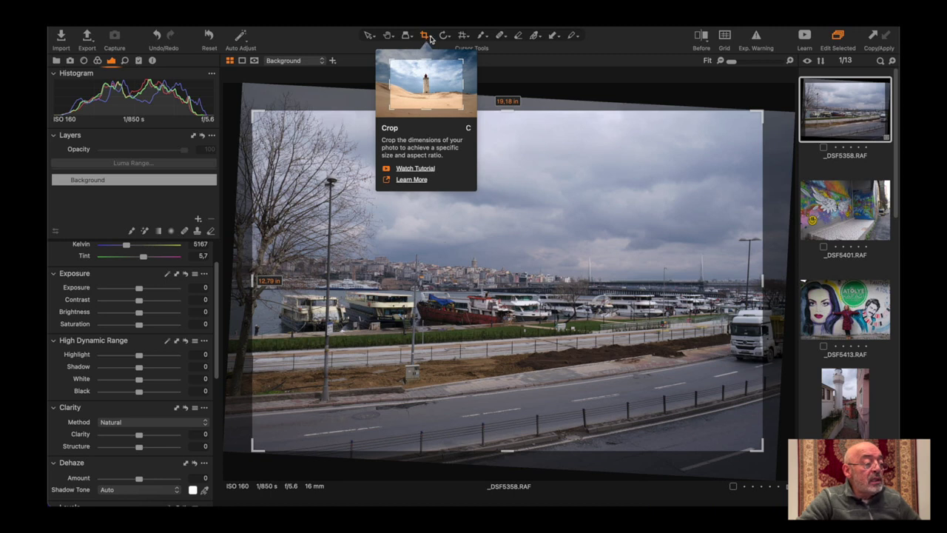
left_click(430, 37)
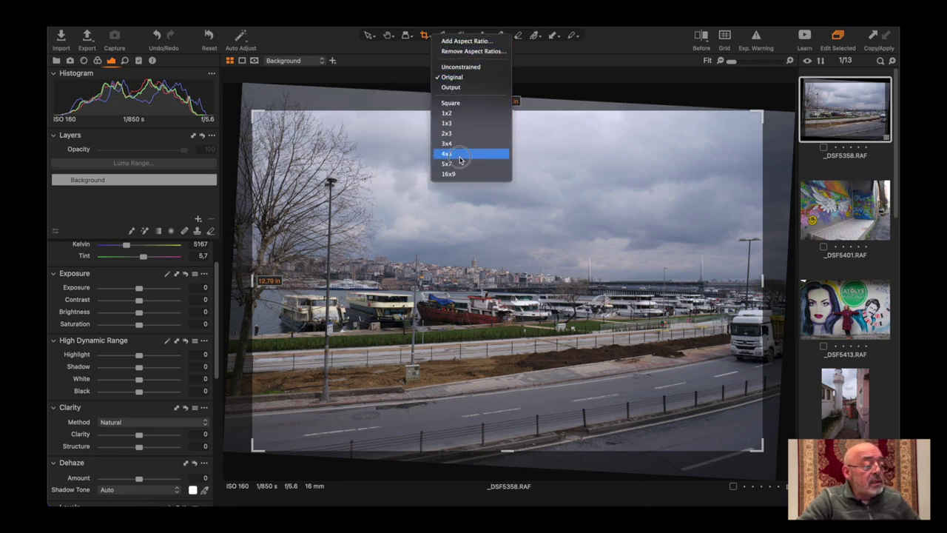
left_click(459, 77)
mouse_move(763, 450)
left_mouse_down()
mouse_move(710, 352)
mouse_move(727, 427)
mouse_move(695, 376)
left_mouse_up()
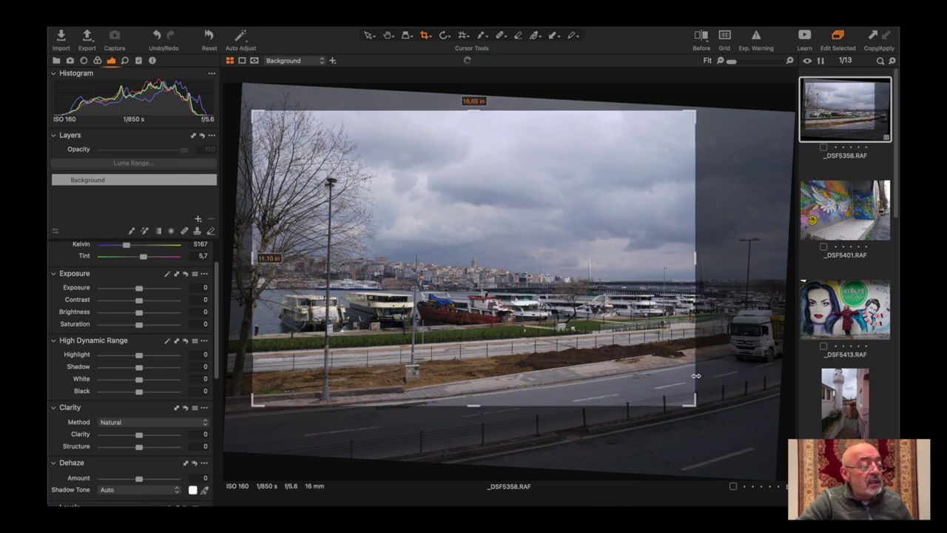
left_click(385, 36)
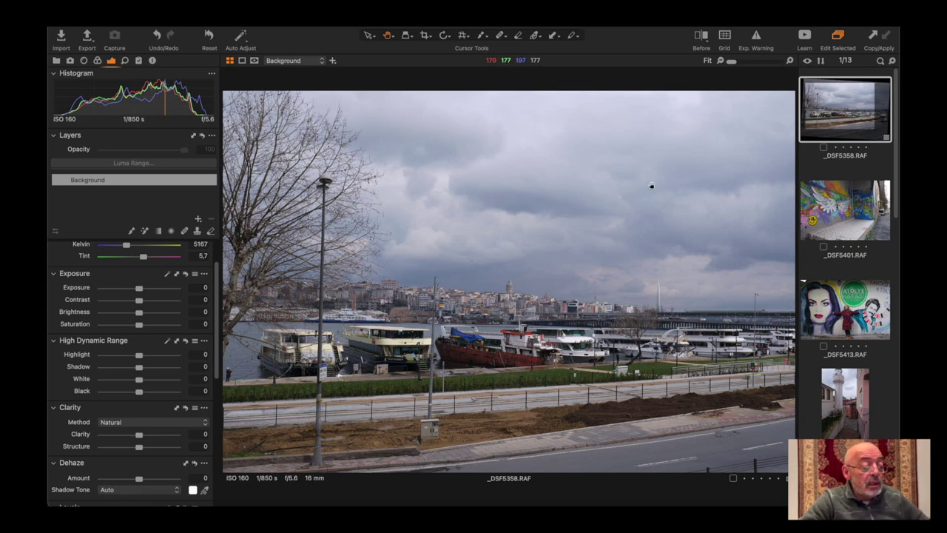
Set HDR Highlight to -36, then Exposure 0.31, Contrast 10 and Brightness -7
left_click_drag(138, 355, 125, 359)
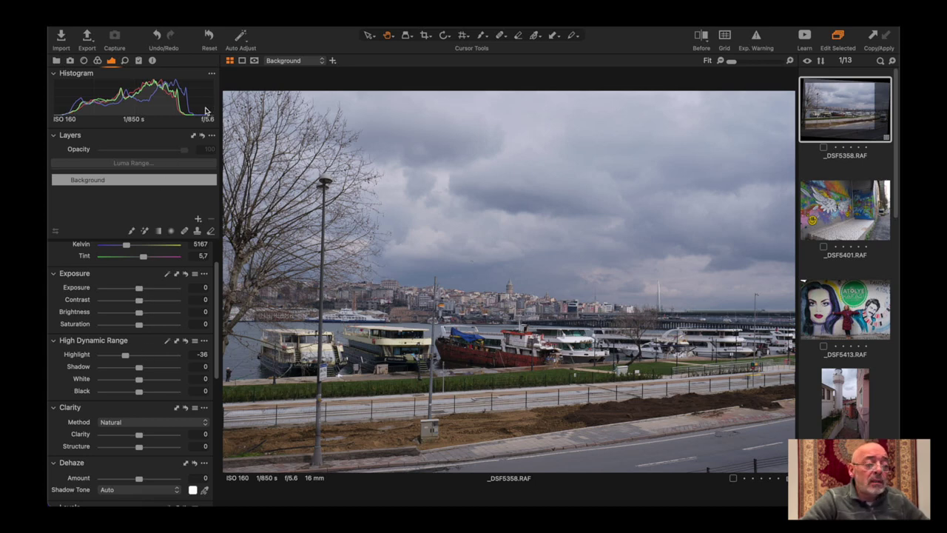
left_click_drag(139, 288, 143, 288)
left_click(140, 303)
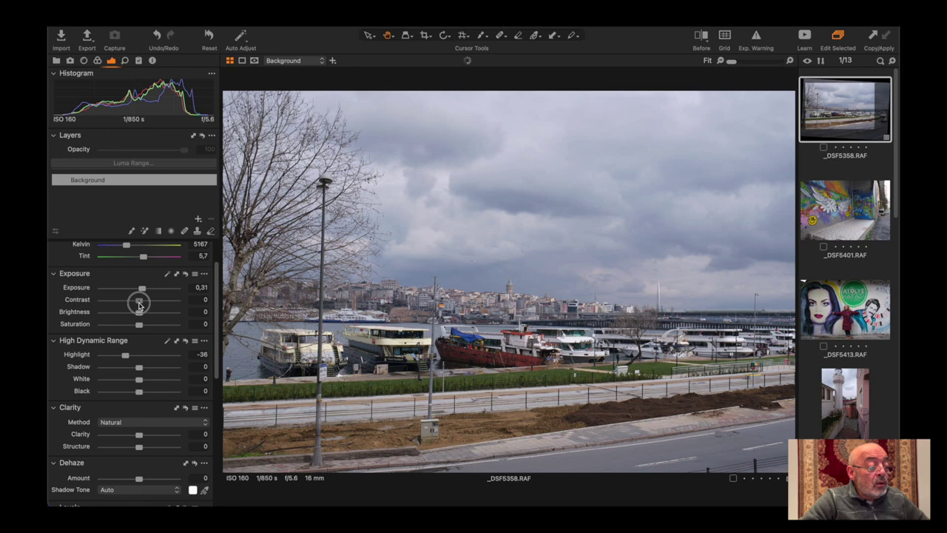
left_click_drag(140, 303, 147, 303)
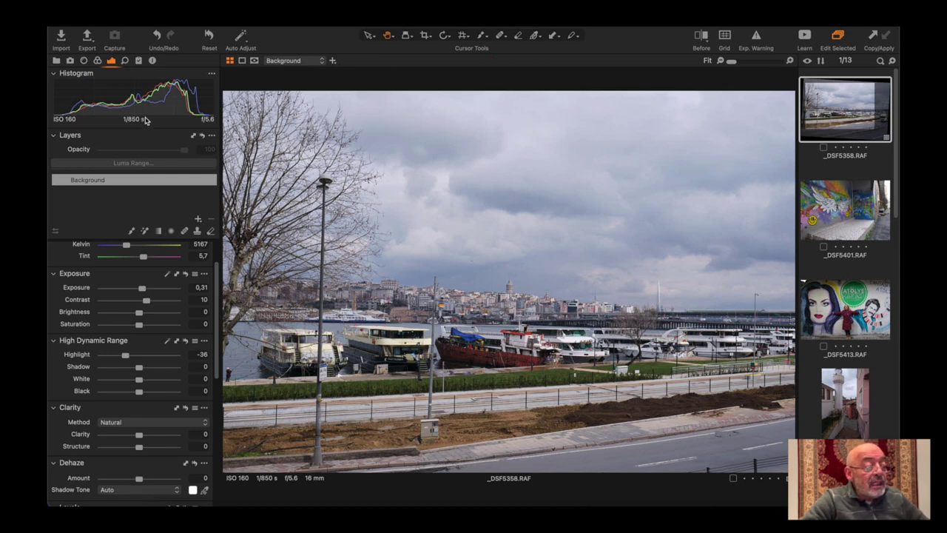
left_click_drag(137, 314, 133, 314)
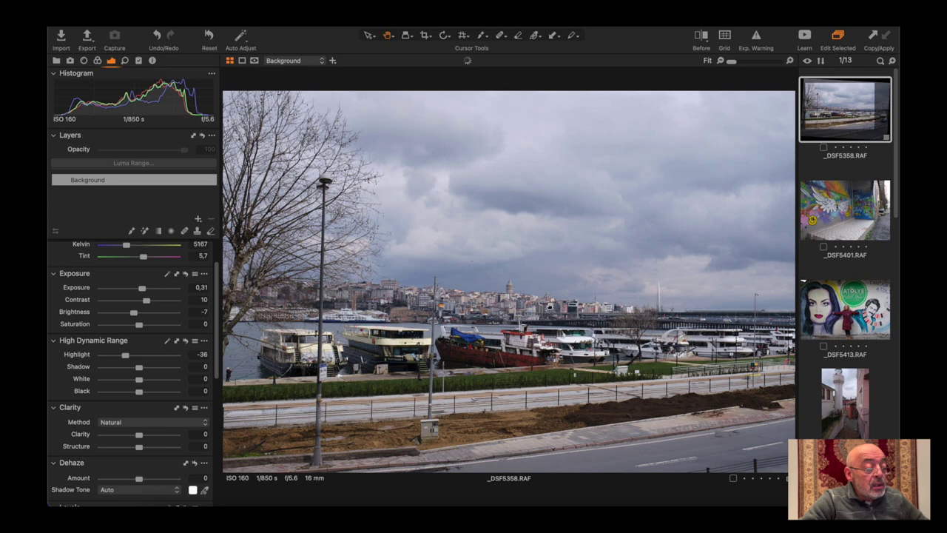
Zoom to 100% on the red ship and set HDR Shadow 18, Black 17
left_click(483, 341)
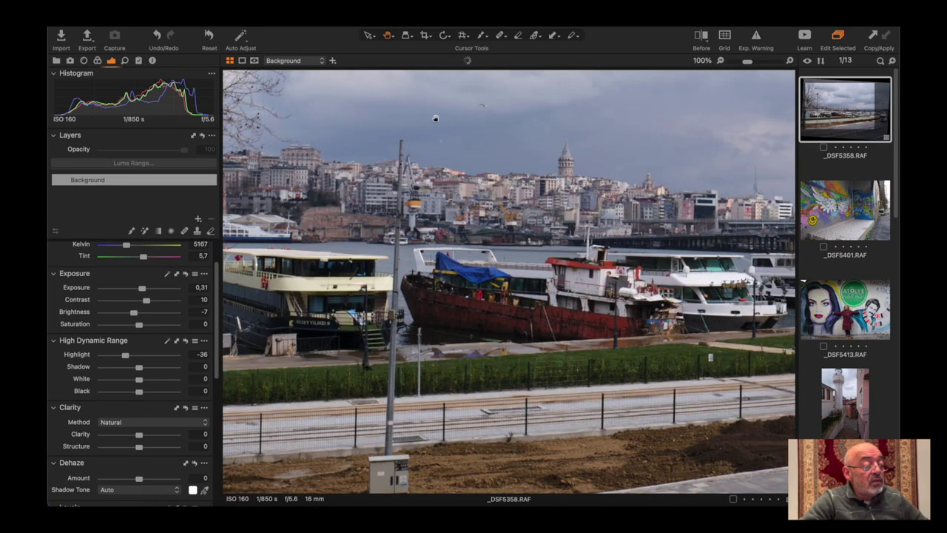
left_click_drag(467, 321, 479, 296)
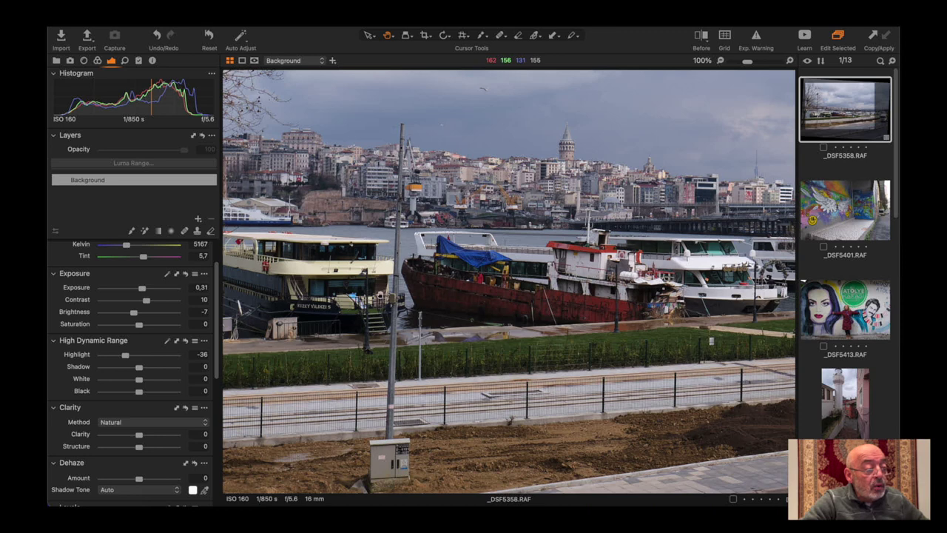
left_click_drag(139, 367, 146, 367)
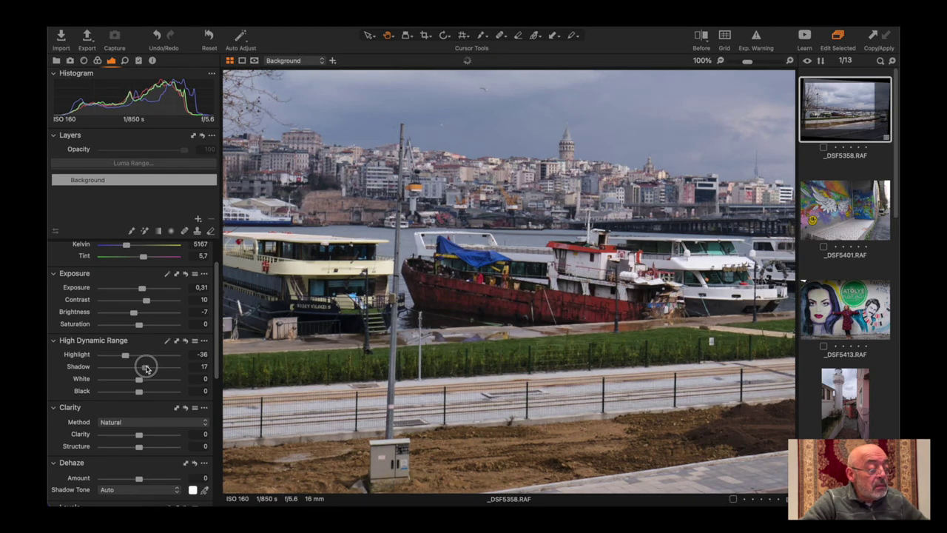
left_click_drag(146, 368, 146, 368)
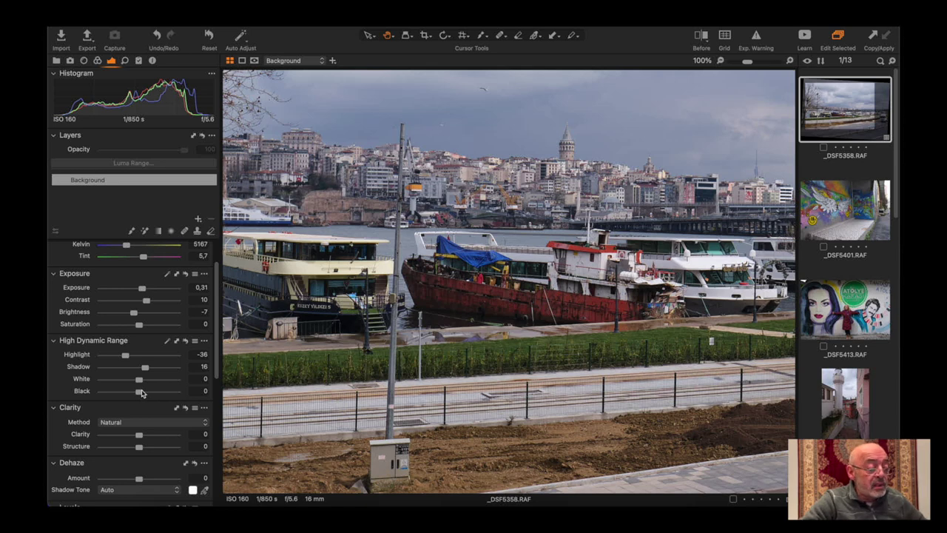
left_click_drag(141, 393, 146, 393)
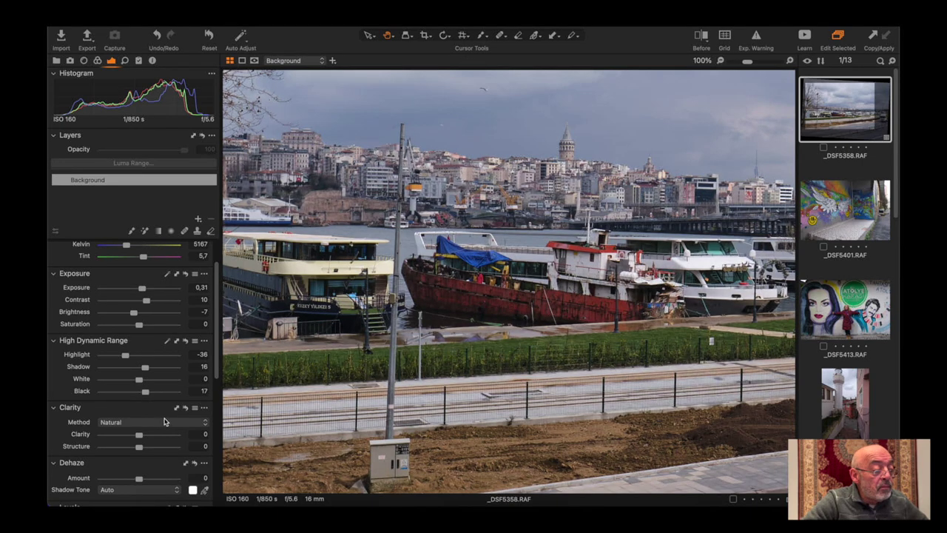
left_click_drag(145, 368, 147, 370)
Compare the unedited and edited harbour photo in the Before split view
left_click(702, 35)
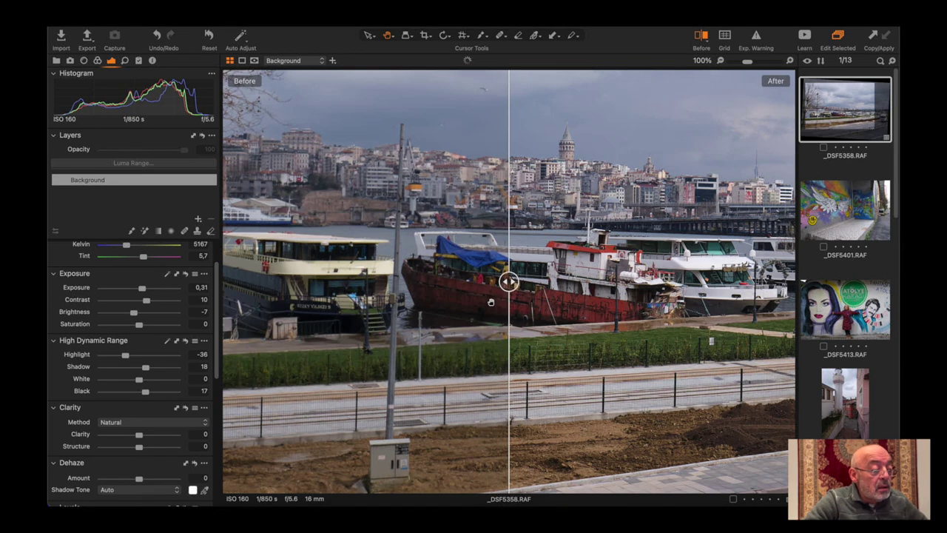
mouse_move(507, 281)
left_mouse_down()
mouse_move(486, 282)
mouse_move(552, 281)
mouse_move(265, 281)
mouse_move(730, 280)
mouse_move(226, 280)
mouse_move(618, 282)
mouse_move(520, 277)
left_mouse_up()
left_click(701, 36)
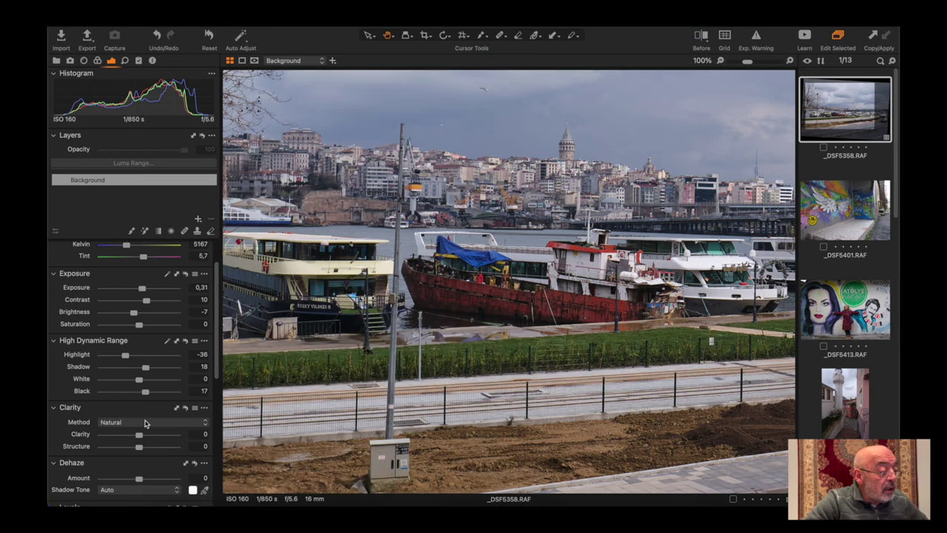
Set HDR White to 24 and fit the photo in the viewer
left_click_drag(138, 379, 152, 378)
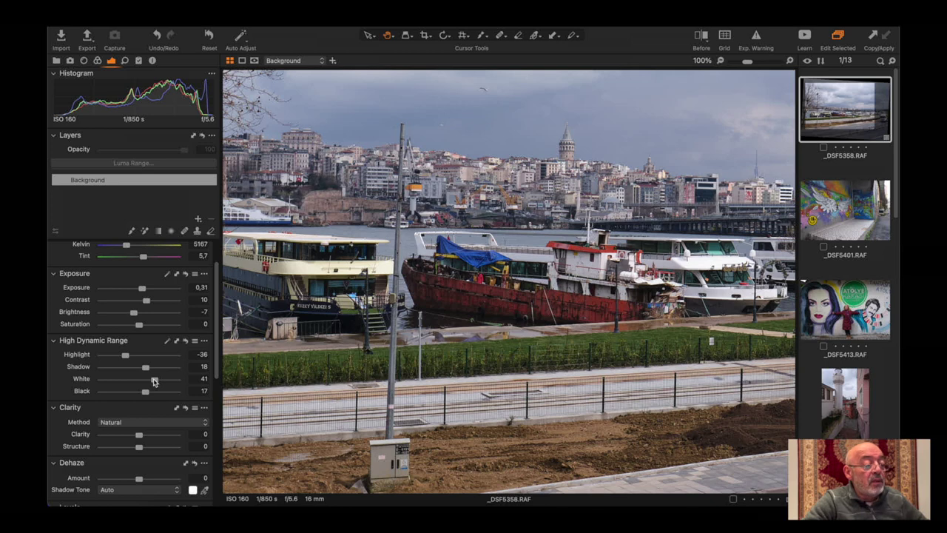
left_click_drag(155, 379, 148, 379)
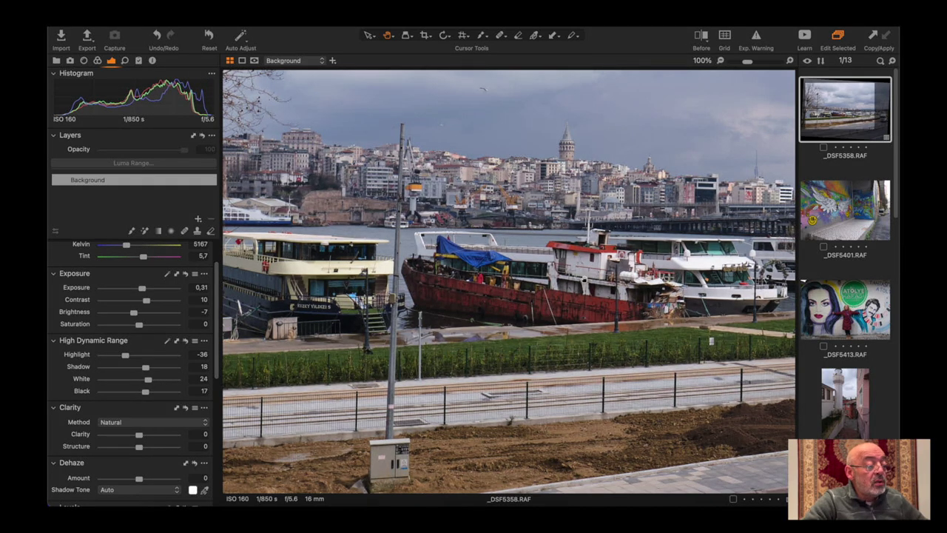
key("ctrl+0")
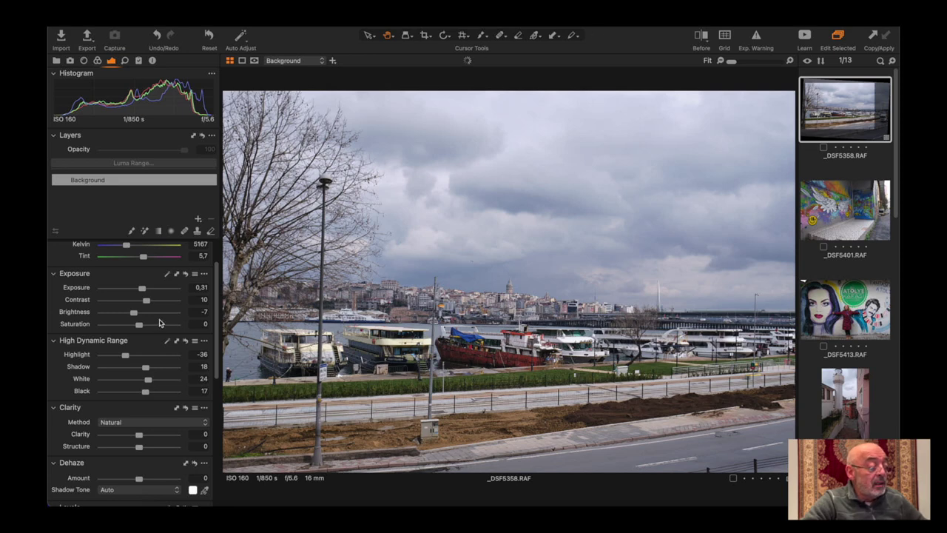
Lower Contrast to 9 and set Natural Clarity to 25, scrolling down to Levels
left_click_drag(147, 299, 145, 300)
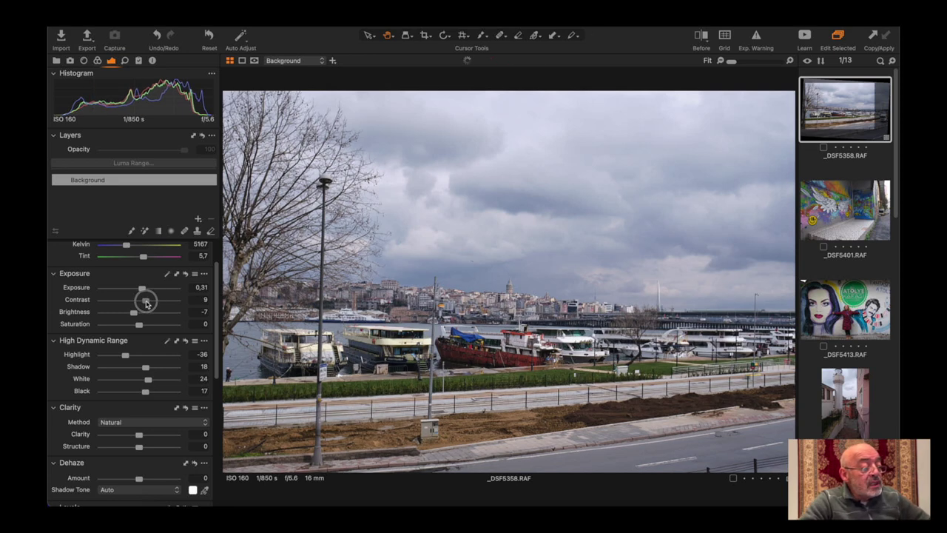
left_click_drag(138, 434, 145, 437)
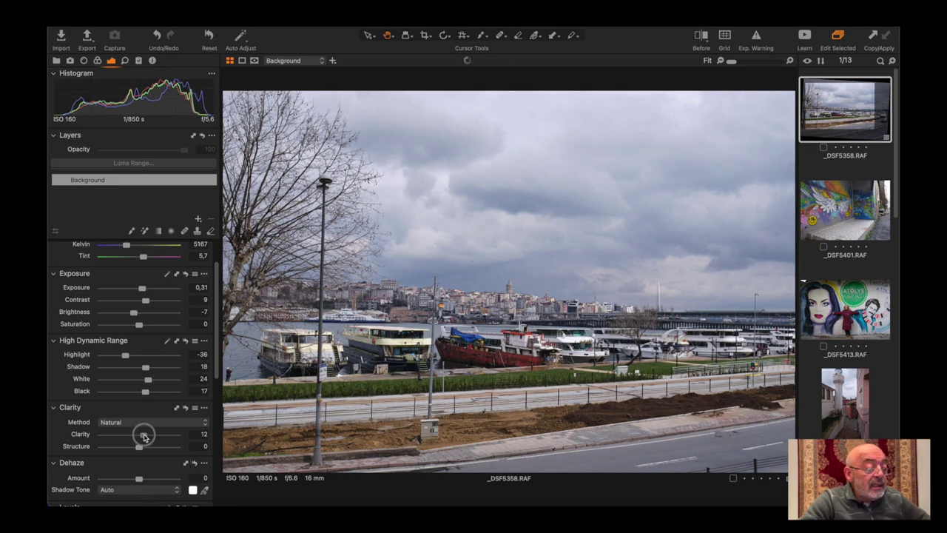
left_click_drag(145, 437, 148, 438)
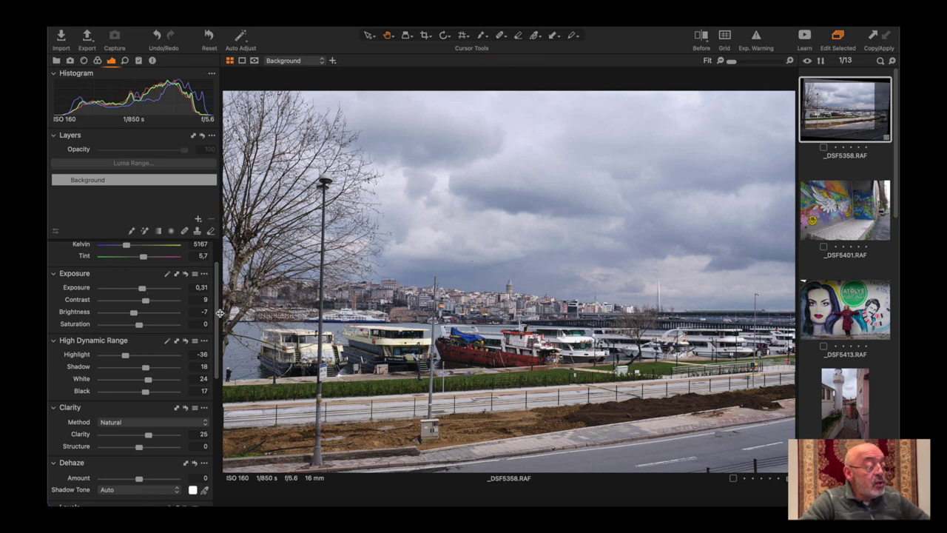
left_click_drag(217, 311, 209, 370)
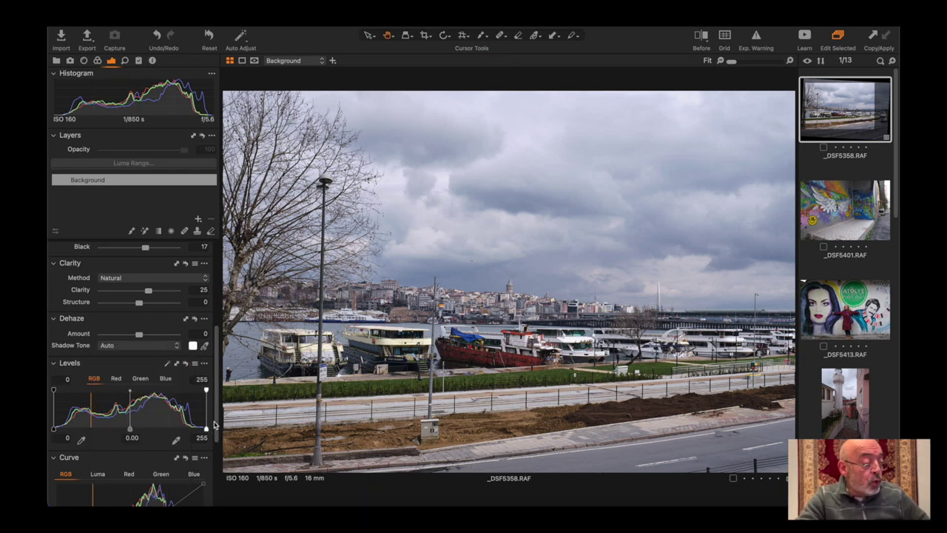
Try manual Levels points, reset, then apply Auto Levels giving black 8 and white 239
left_click_drag(206, 431, 196, 434)
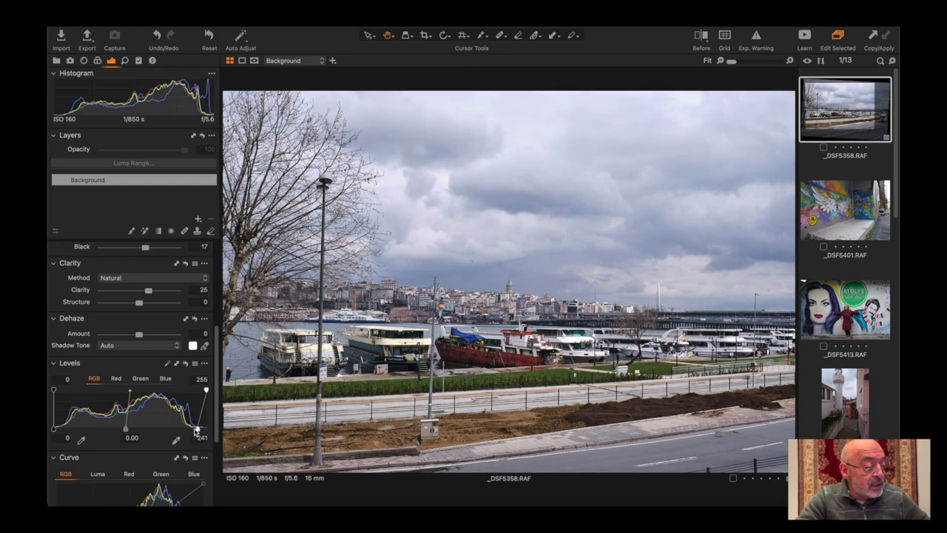
left_click_drag(53, 432, 59, 429)
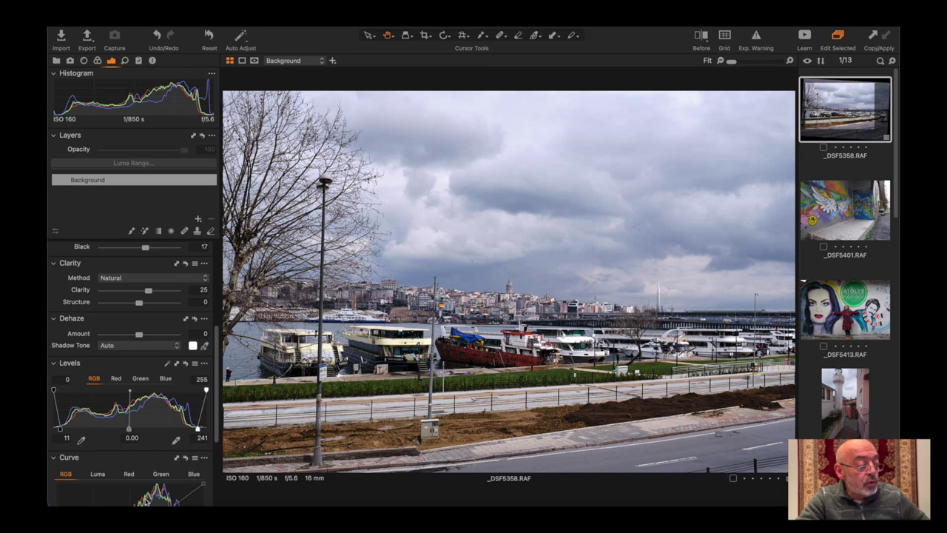
left_click(185, 364)
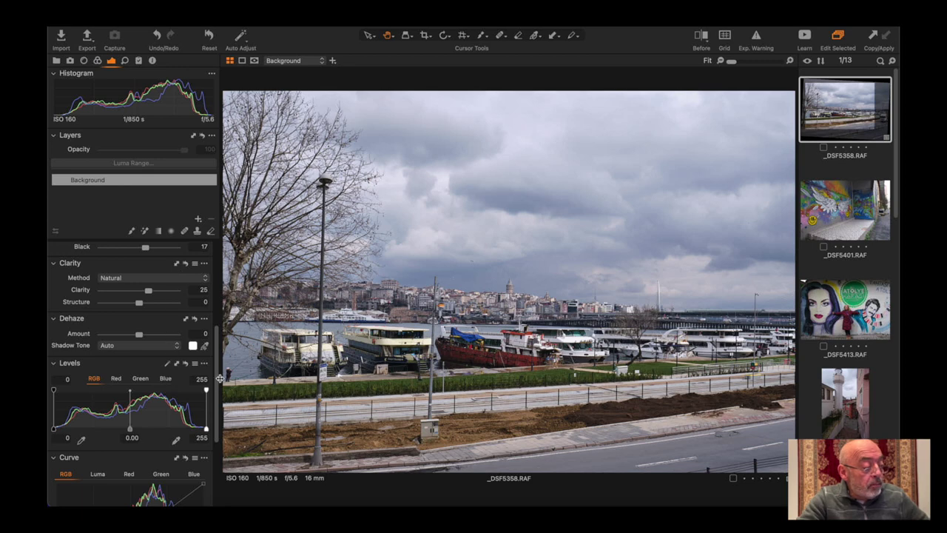
left_click_drag(220, 387, 219, 323)
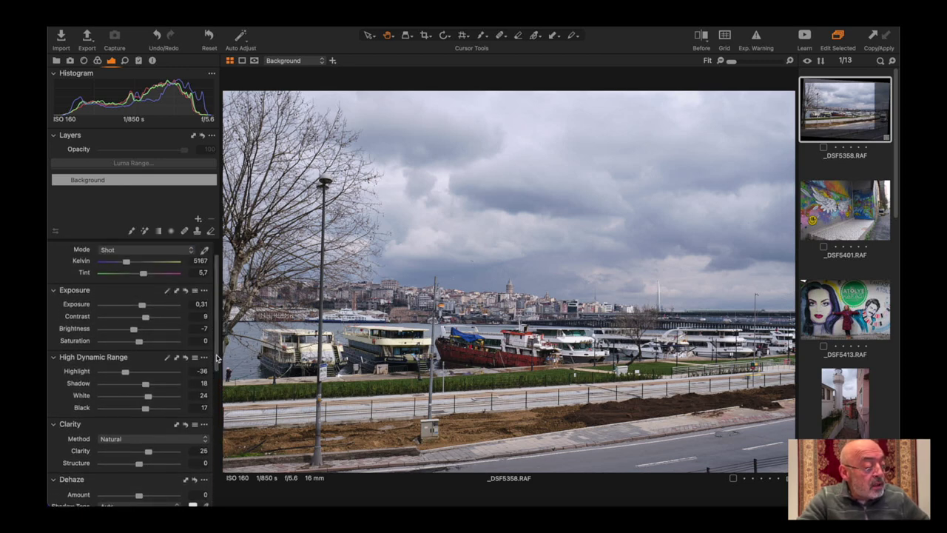
left_click_drag(217, 358, 217, 425)
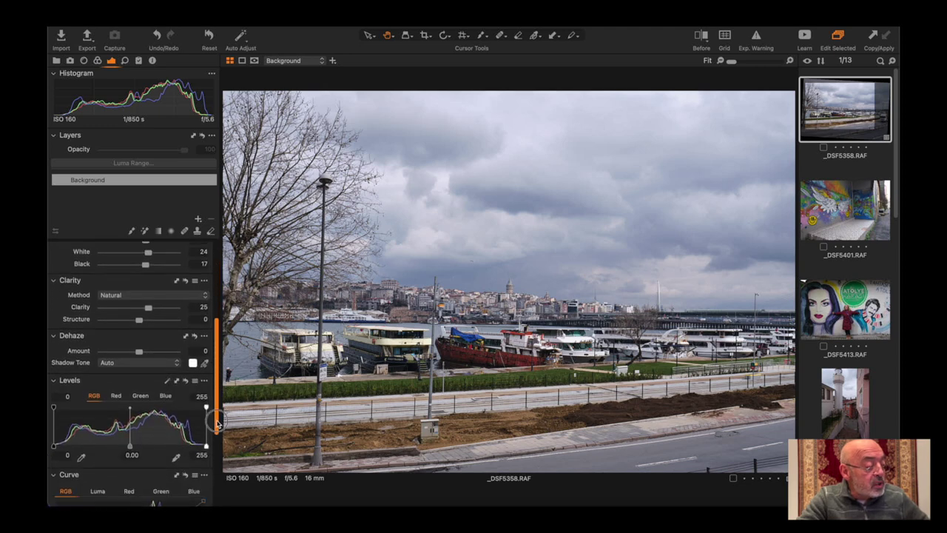
left_click(168, 377)
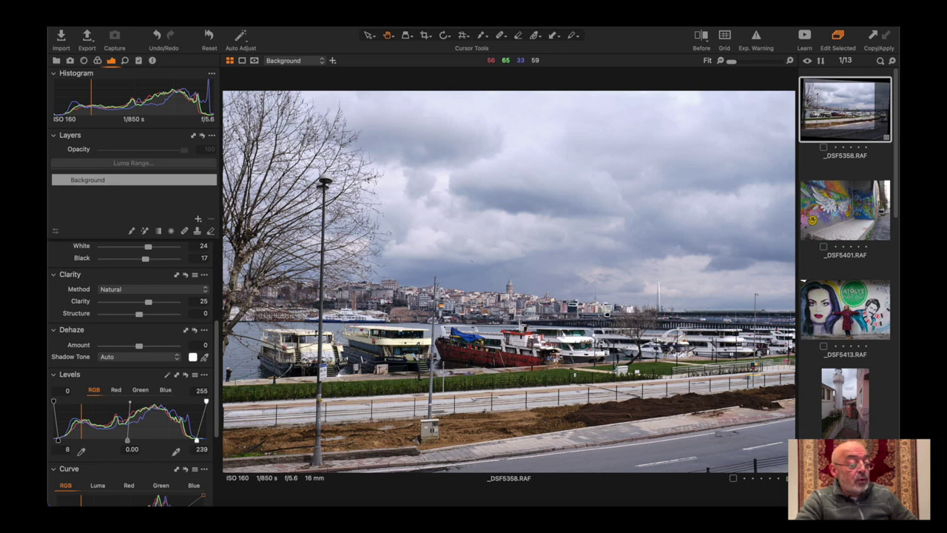
left_click_drag(221, 347, 222, 322)
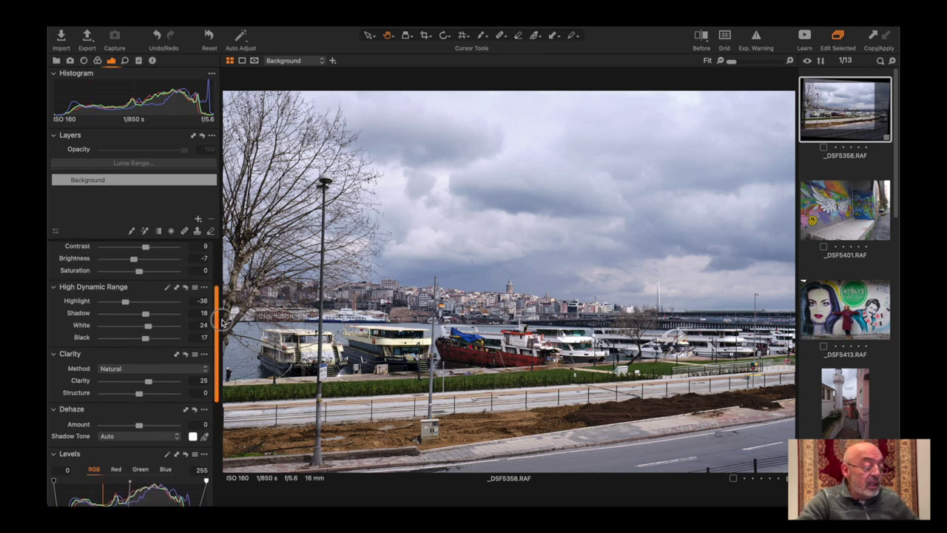
scroll(218, 324, "up", 3)
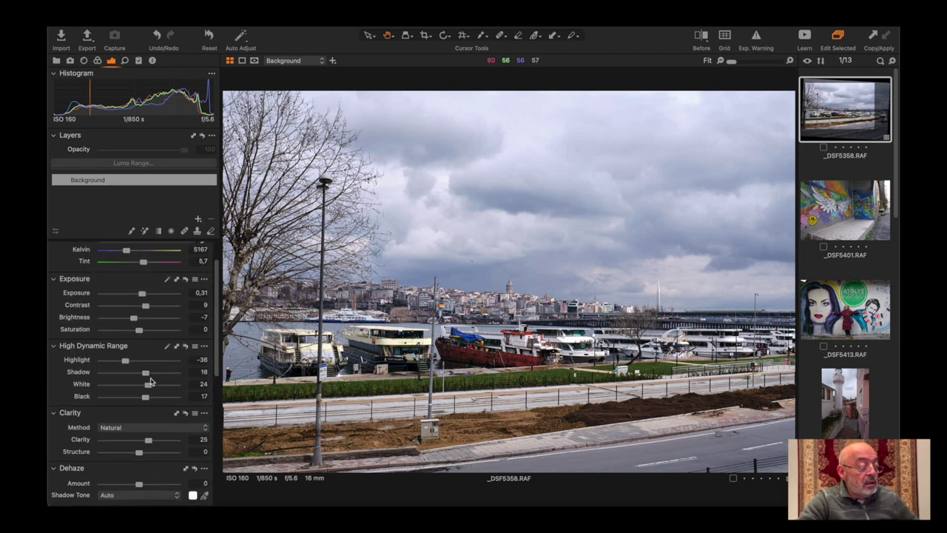
left_click_drag(137, 330, 185, 327)
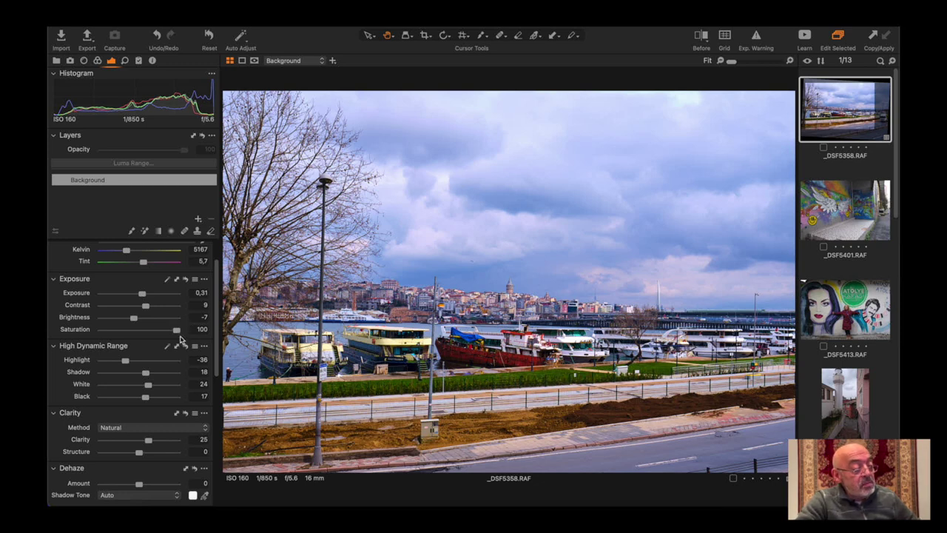
left_click_drag(175, 331, 146, 338)
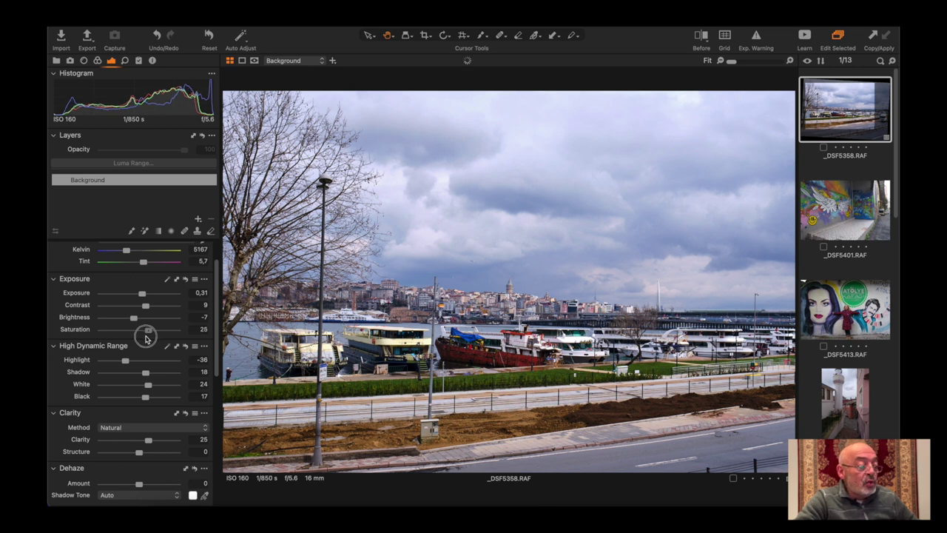
double_click(148, 328)
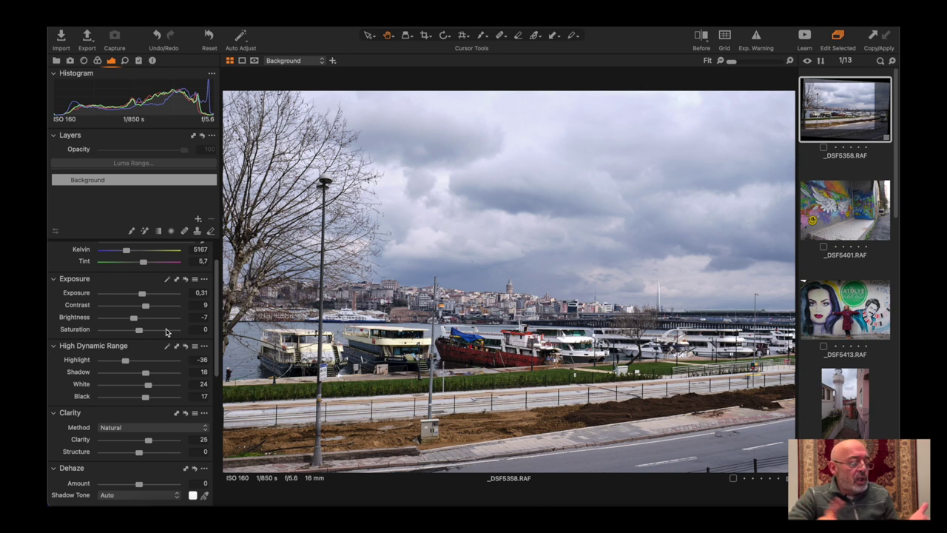
left_click(842, 210)
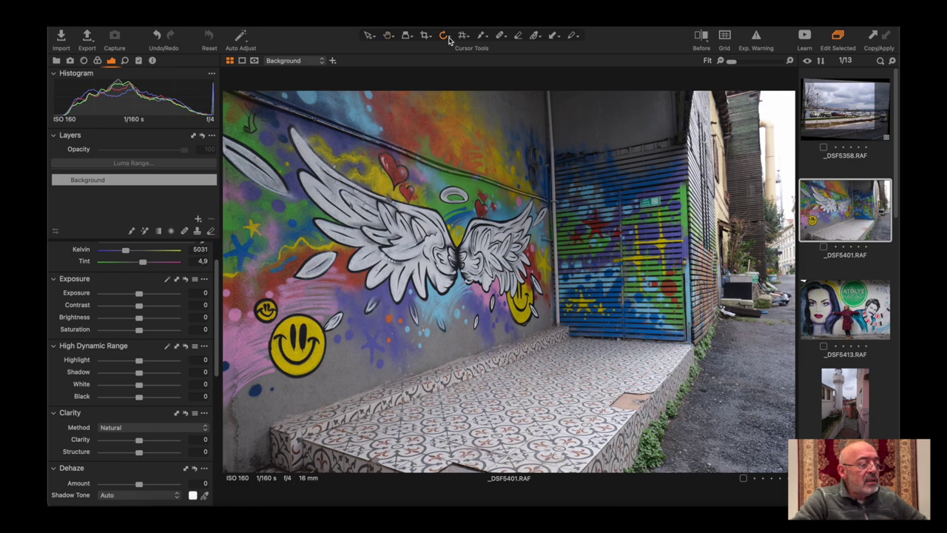
Straighten _DSF5401 slightly and crop it tight around the winged mural, trimming the alley and floor
left_click_drag(586, 163, 597, 170)
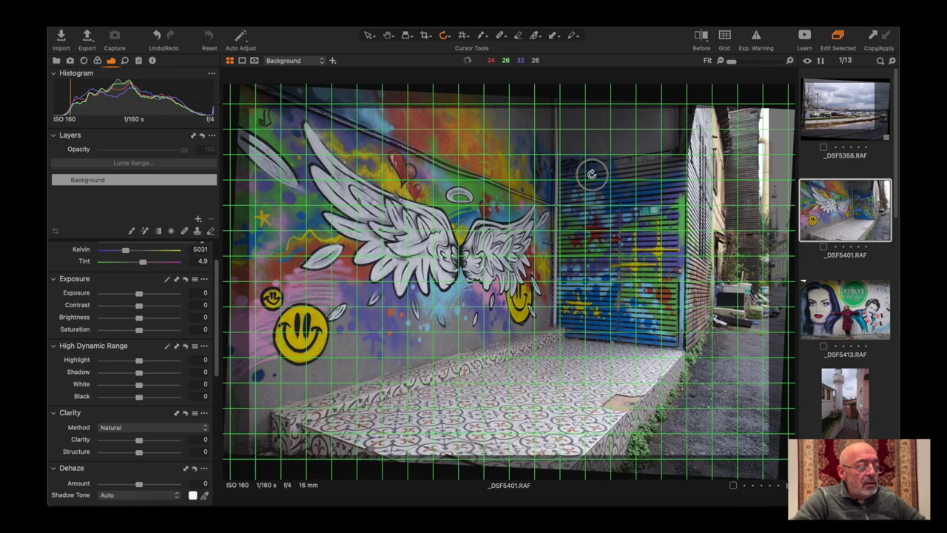
left_click(426, 35)
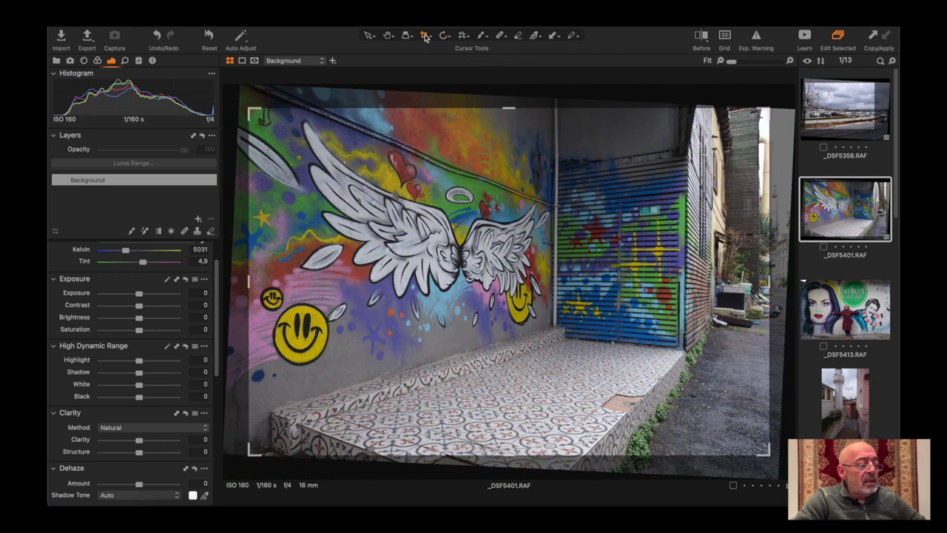
left_click_drag(768, 453, 651, 305)
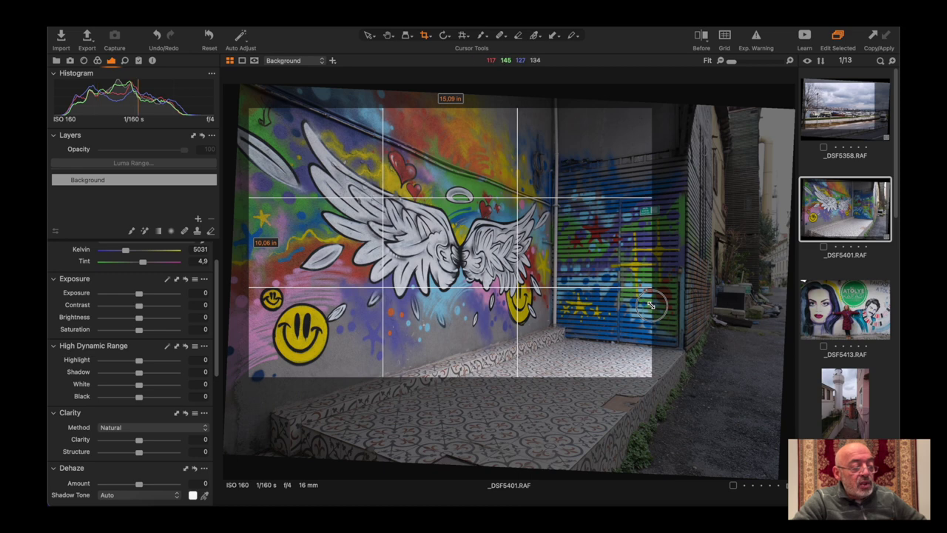
left_click_drag(651, 304, 651, 303)
left_click(387, 35)
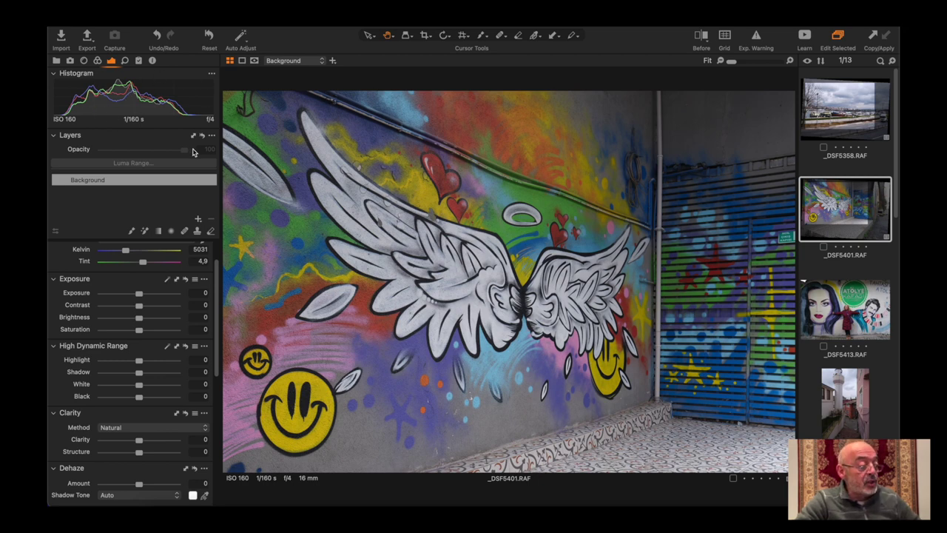
Apply Auto Levels to _DSF5401, giving black point 10 and white point 210
scroll(218, 322, "up", 3)
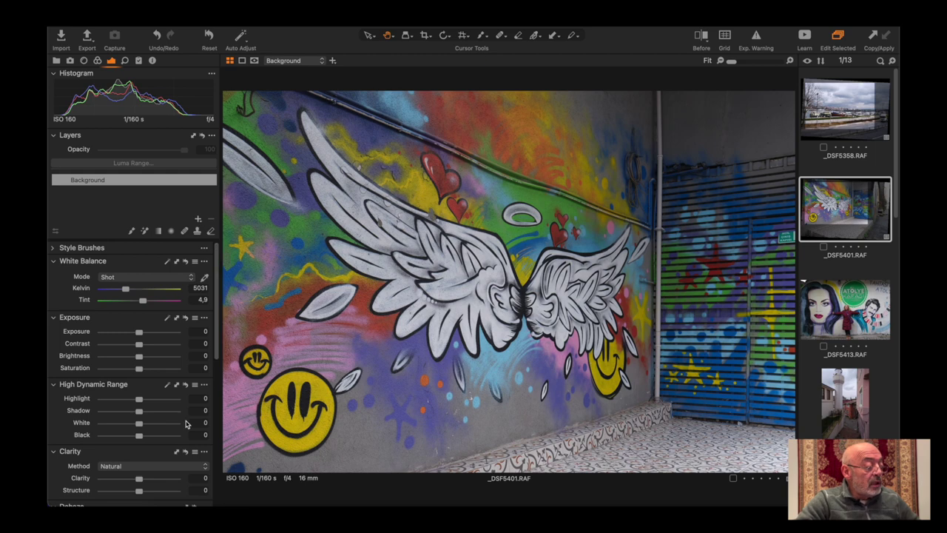
scroll(216, 297, "down", 10)
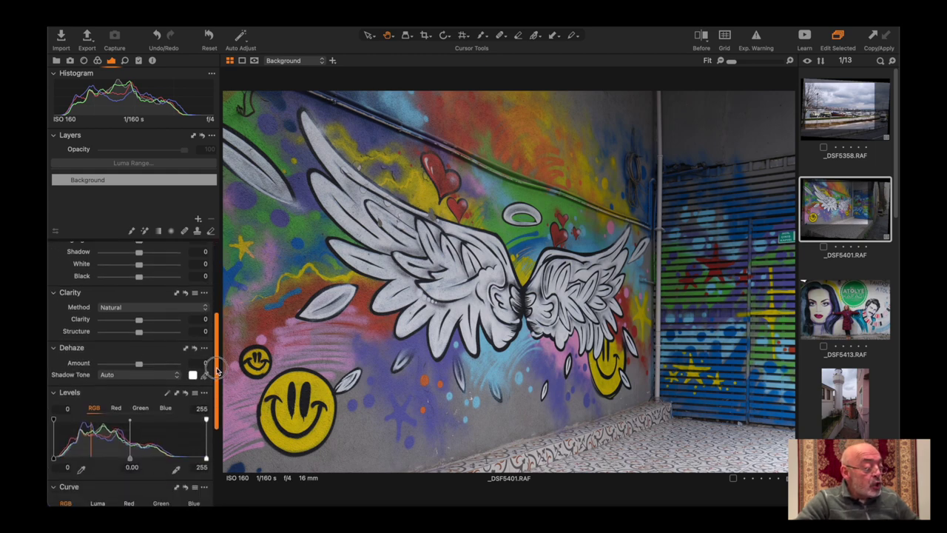
scroll(185, 333, "down", 2)
left_click(167, 364)
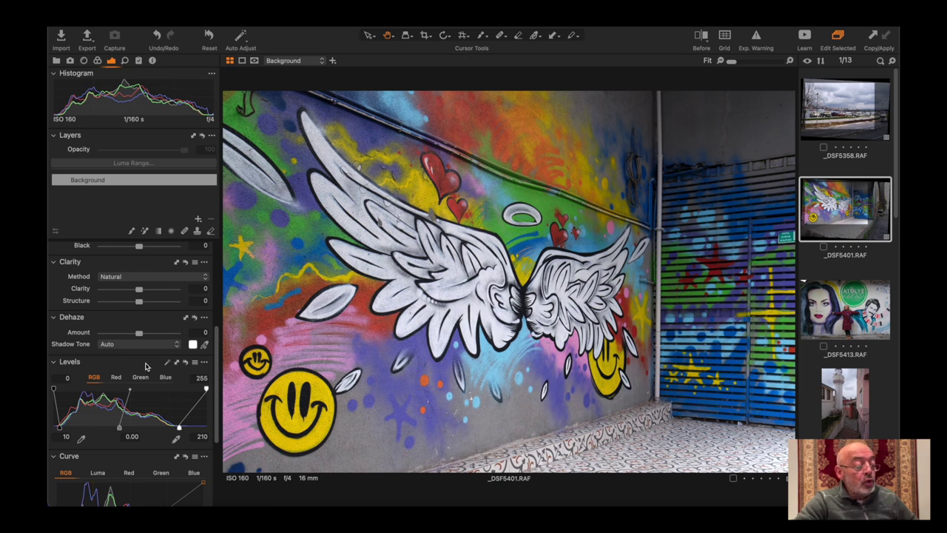
scroll(170, 318, "up", 4)
Test HDR Highlight at -100 and 100, then reset it to 0 and Levels to 0–255
scroll(156, 283, "up", 1)
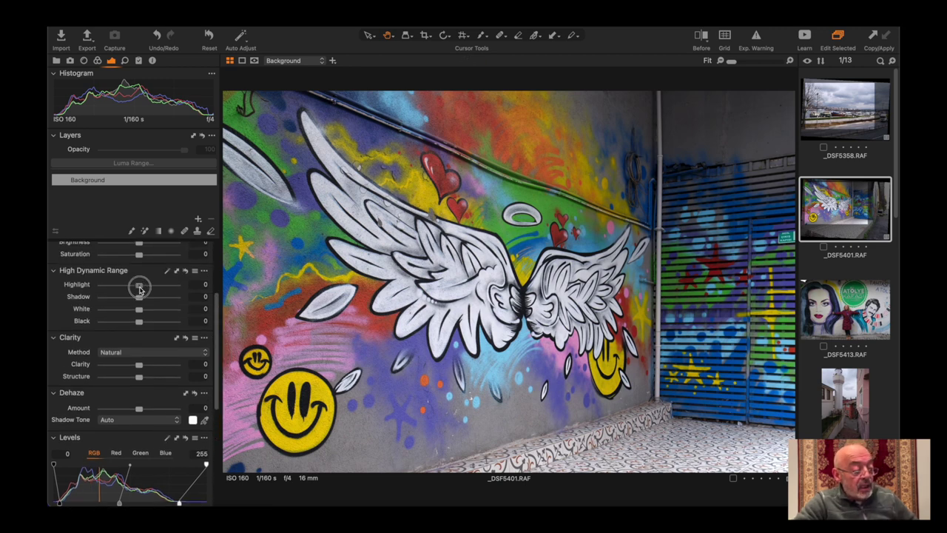
left_click_drag(138, 286, 93, 287)
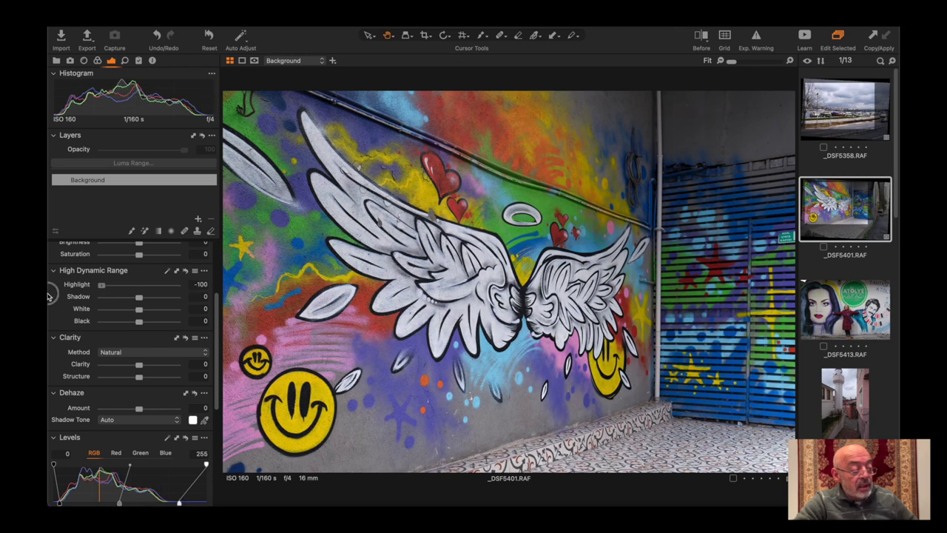
left_click_drag(102, 285, 176, 285)
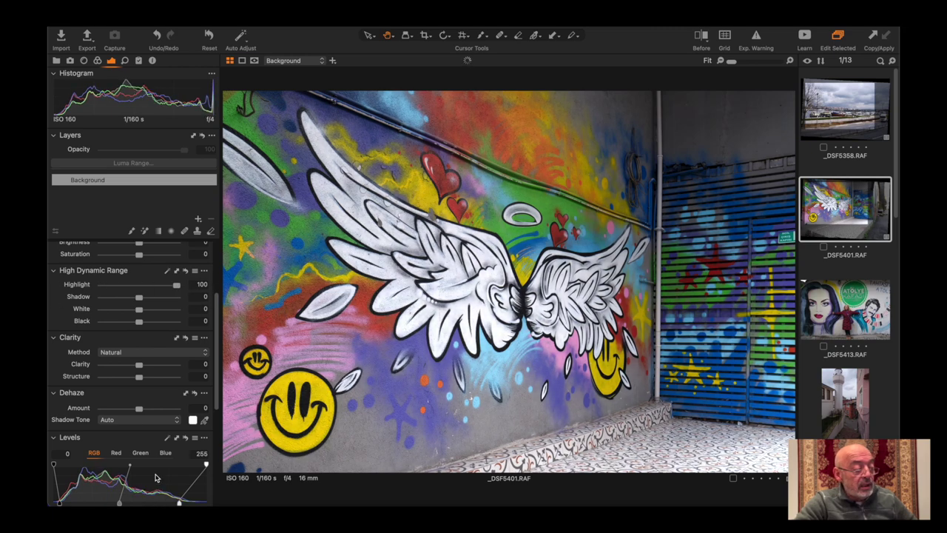
left_click(185, 438)
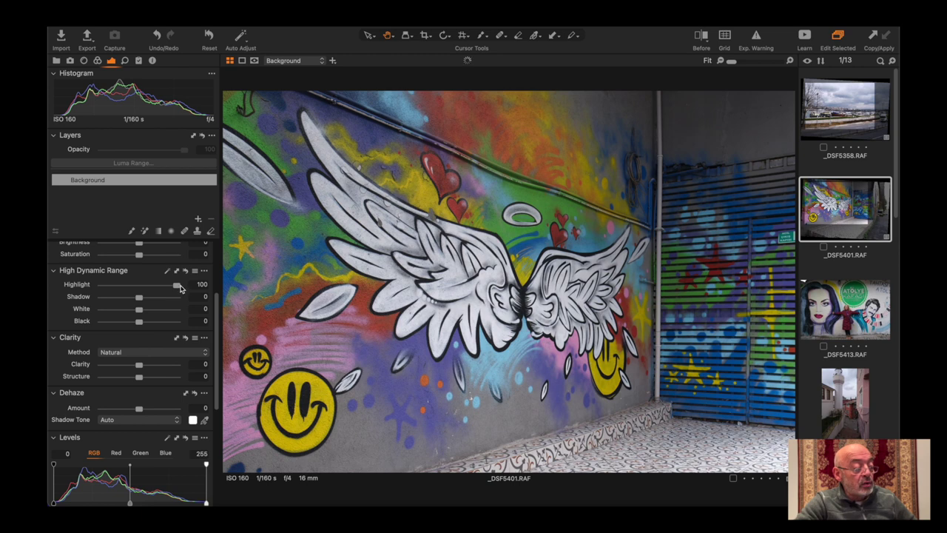
double_click(174, 288)
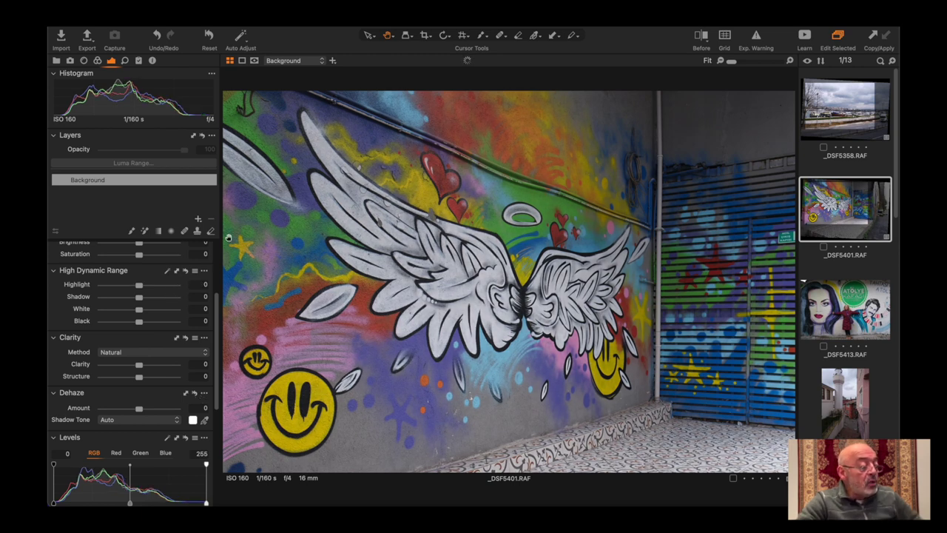
left_click_drag(219, 337, 220, 286)
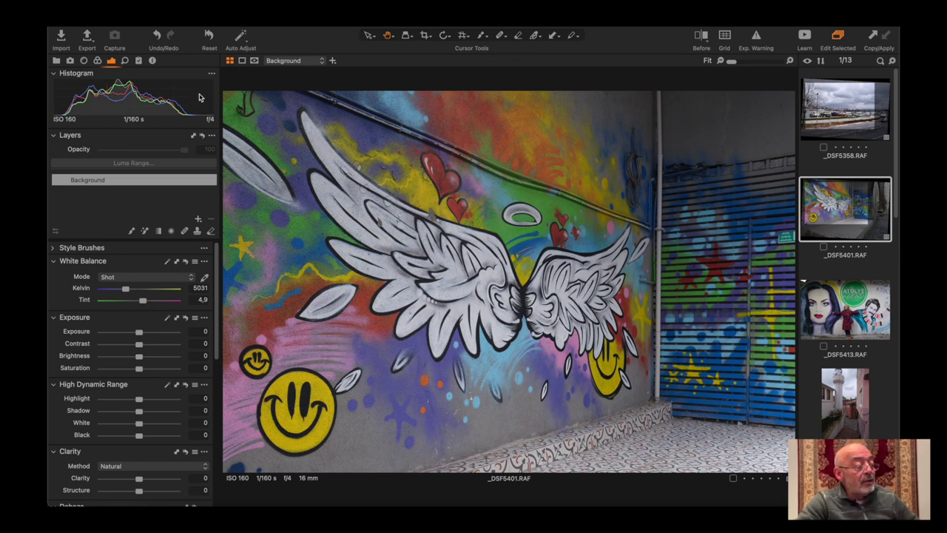
Set the graffiti photo's exposure to 0.55, contrast to 8 and brightness to -6
left_click_drag(140, 338, 144, 336)
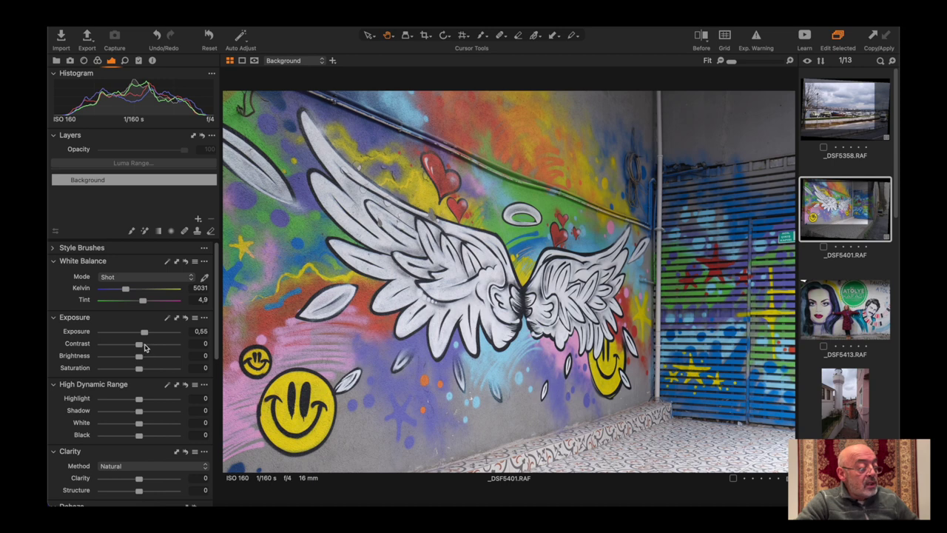
left_click_drag(139, 345, 146, 345)
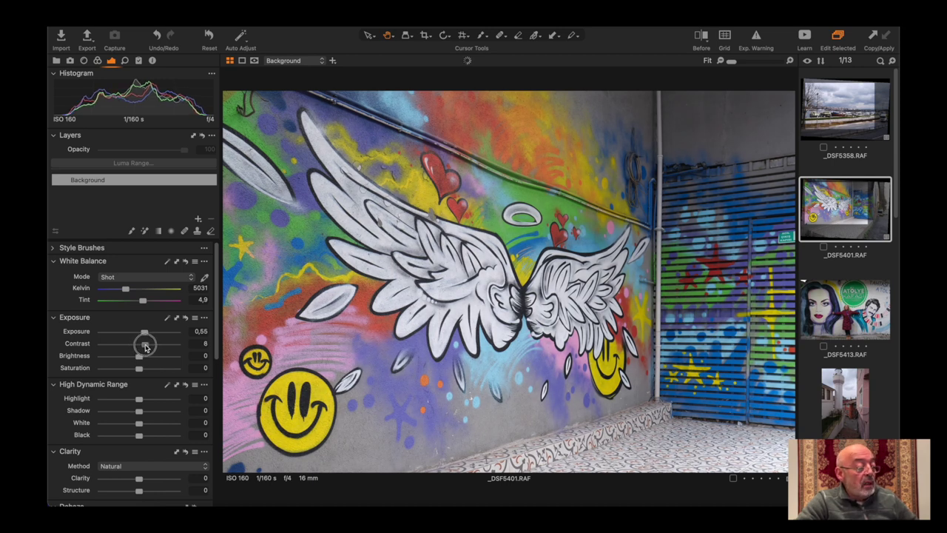
left_click_drag(146, 347, 135, 358)
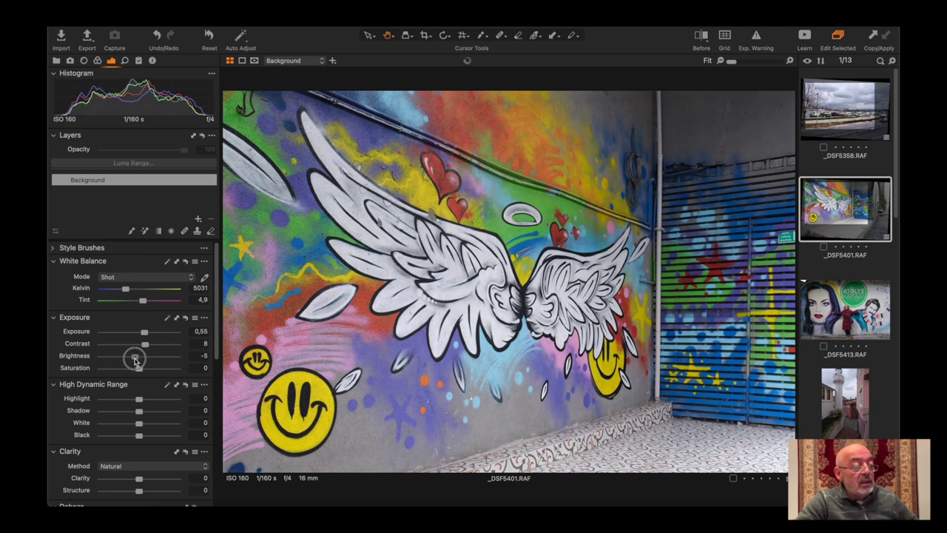
left_click_drag(136, 361, 134, 361)
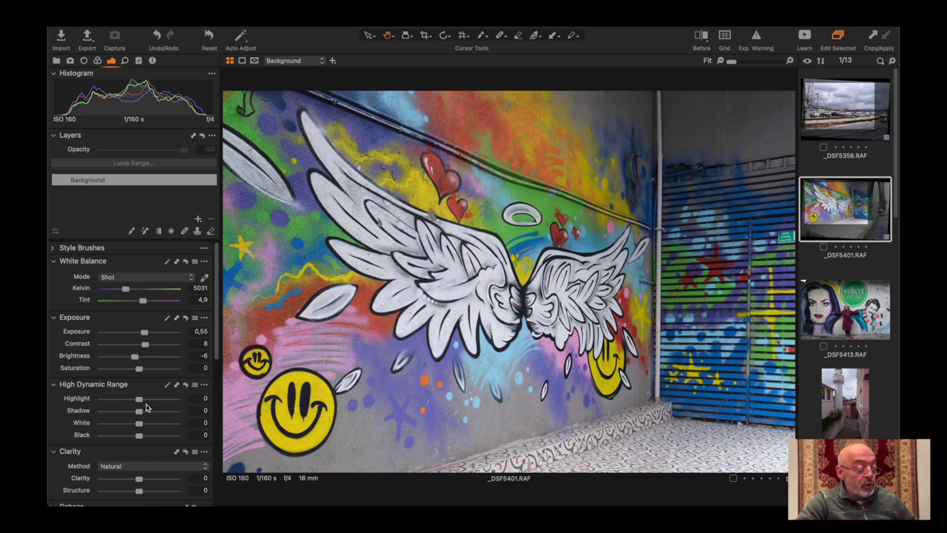
Set HDR highlight 19, white 30, black -22 and clarity 22 on the graffiti photo
left_click_drag(140, 399, 150, 423)
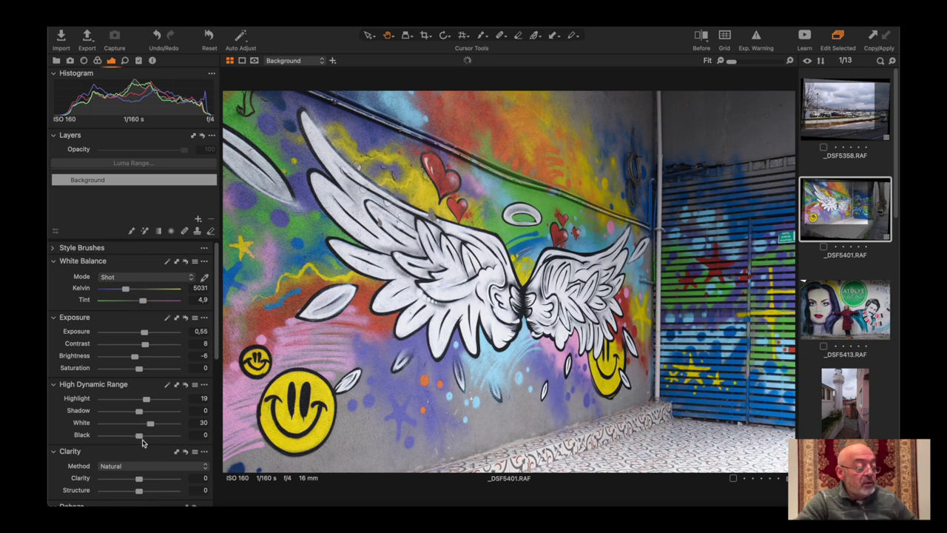
left_click(139, 438)
left_click_drag(139, 438, 131, 439)
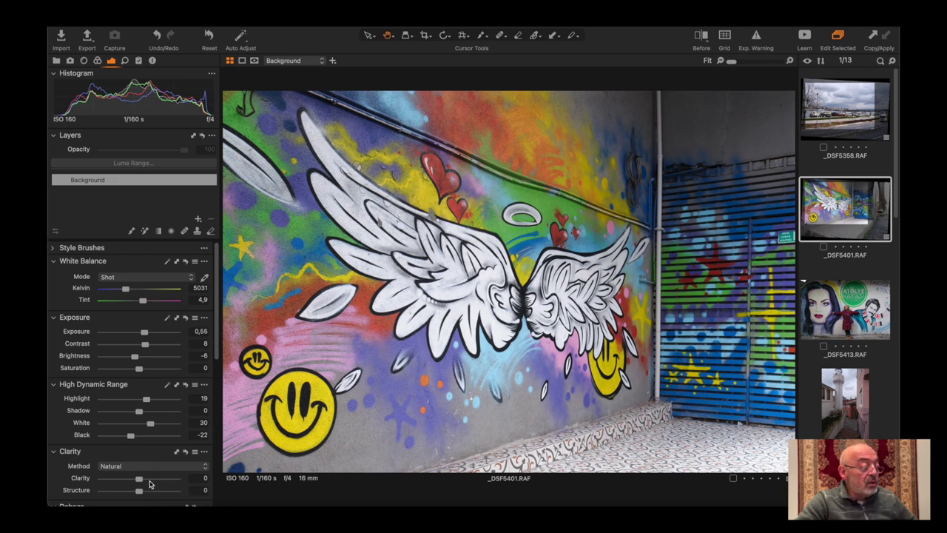
left_click_drag(140, 480, 149, 481)
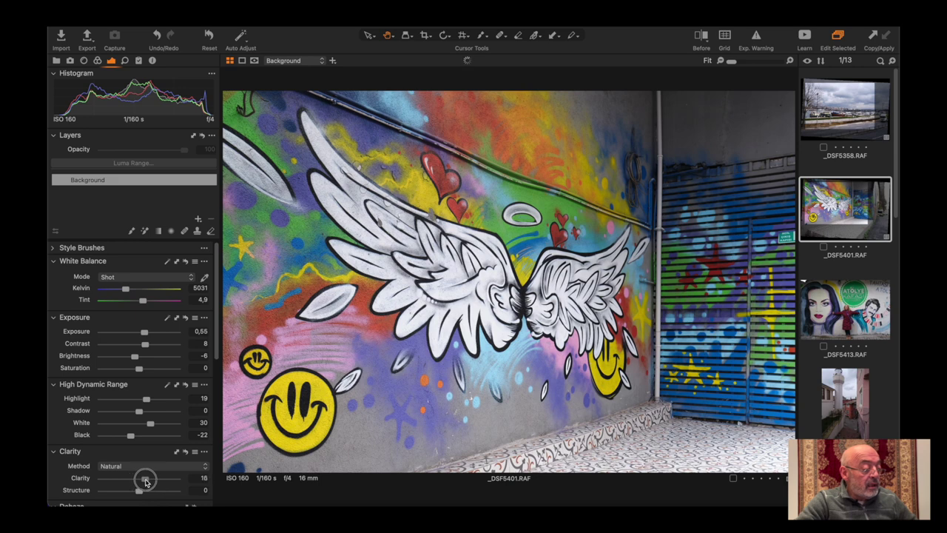
left_click_drag(148, 481, 147, 481)
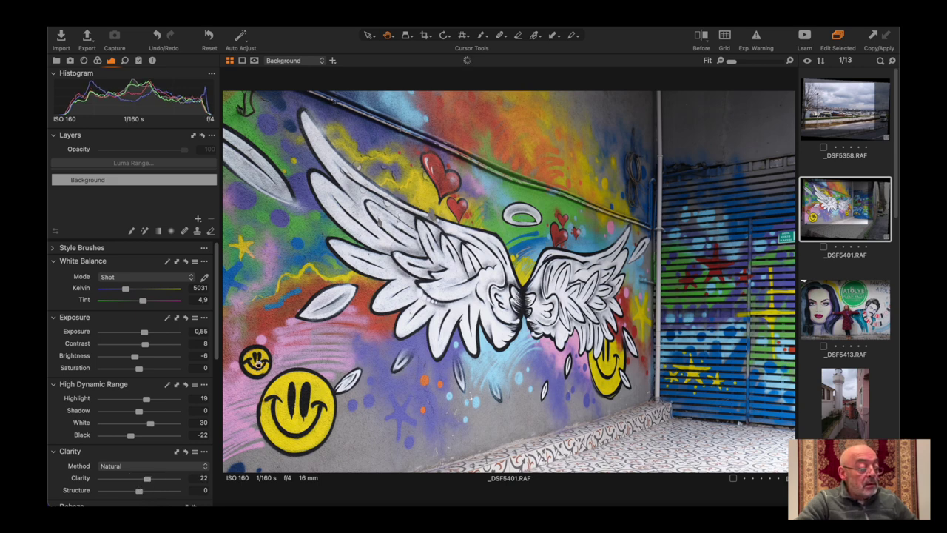
left_click_drag(218, 324, 215, 326)
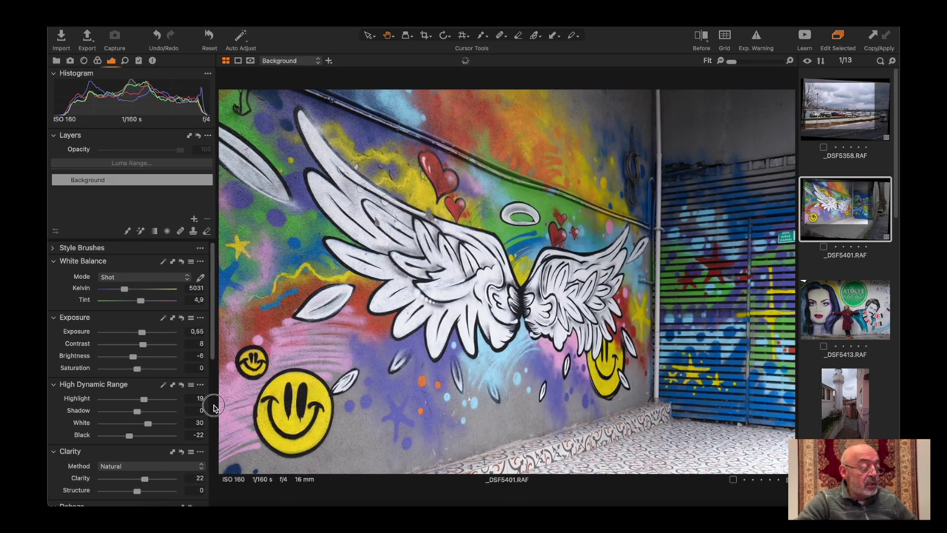
Apply Auto Levels (9–247), compare before/after, then push the graffiti photo's saturation to 100
scroll(178, 341, "down", 5)
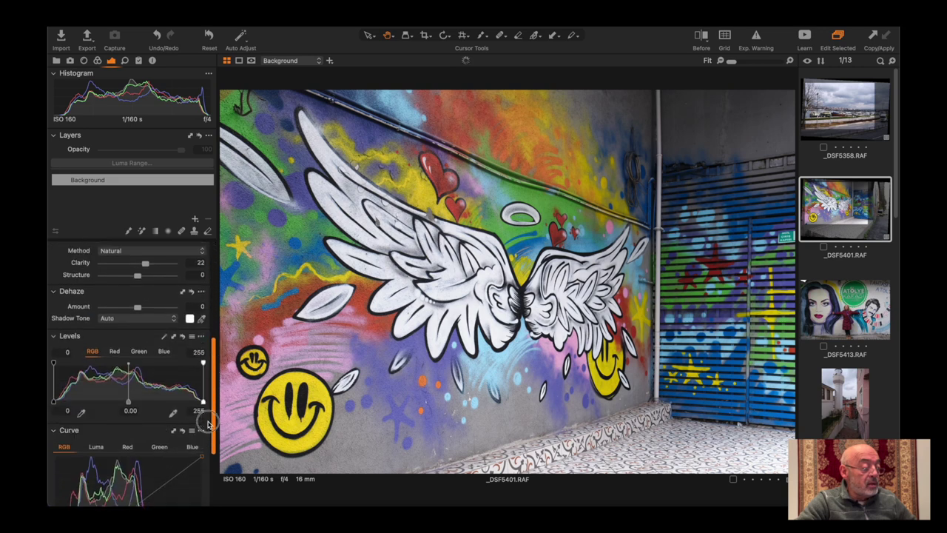
left_click(164, 333)
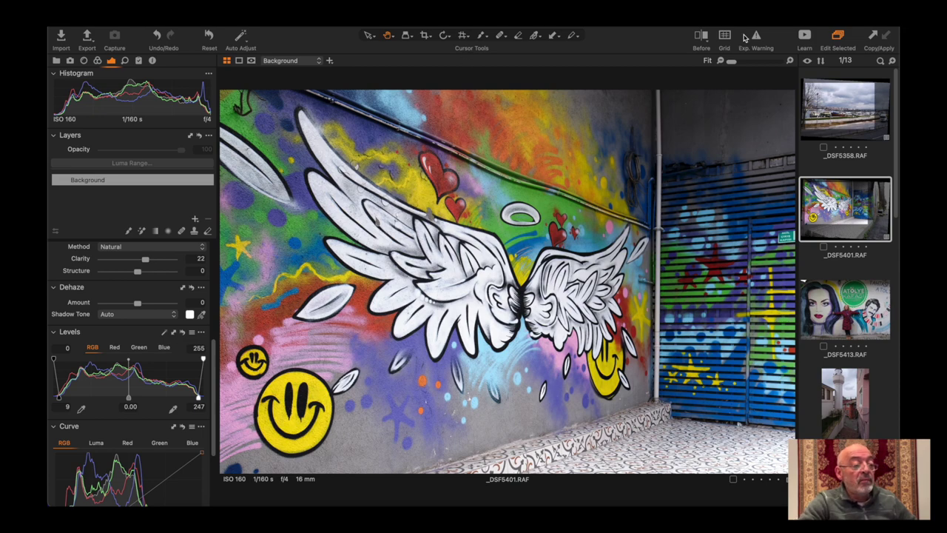
left_click(703, 37)
mouse_move(506, 283)
left_mouse_down()
mouse_move(827, 291)
mouse_move(520, 282)
left_mouse_up()
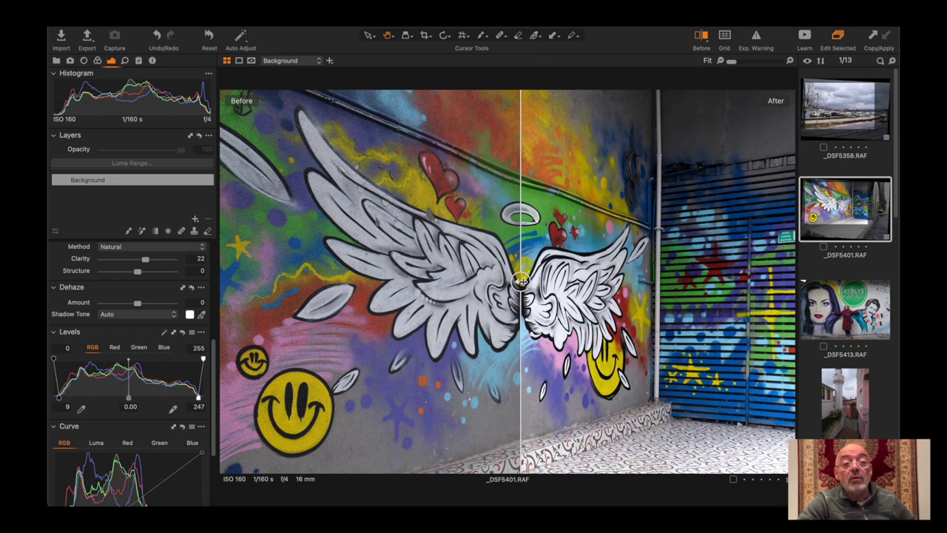
mouse_move(521, 280)
left_mouse_down()
mouse_move(794, 281)
mouse_move(527, 280)
left_mouse_up()
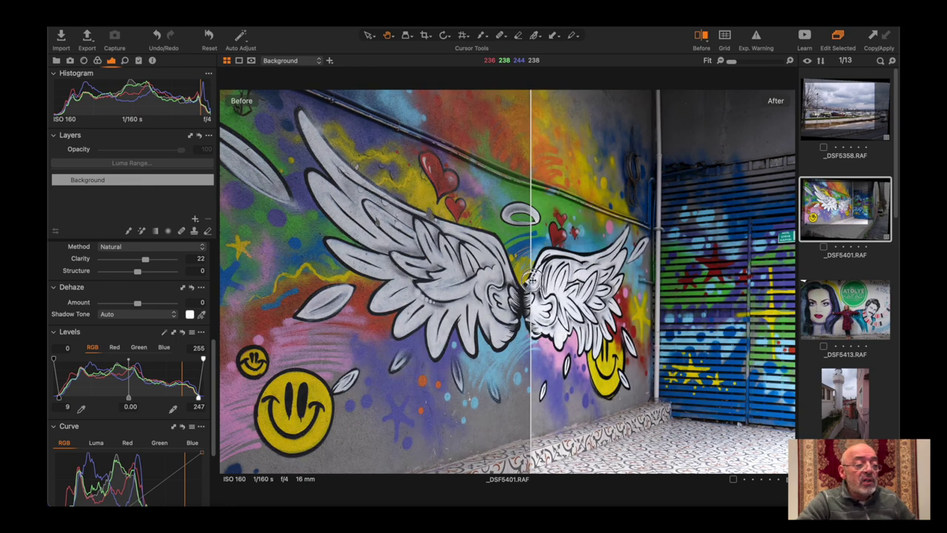
left_click(703, 38)
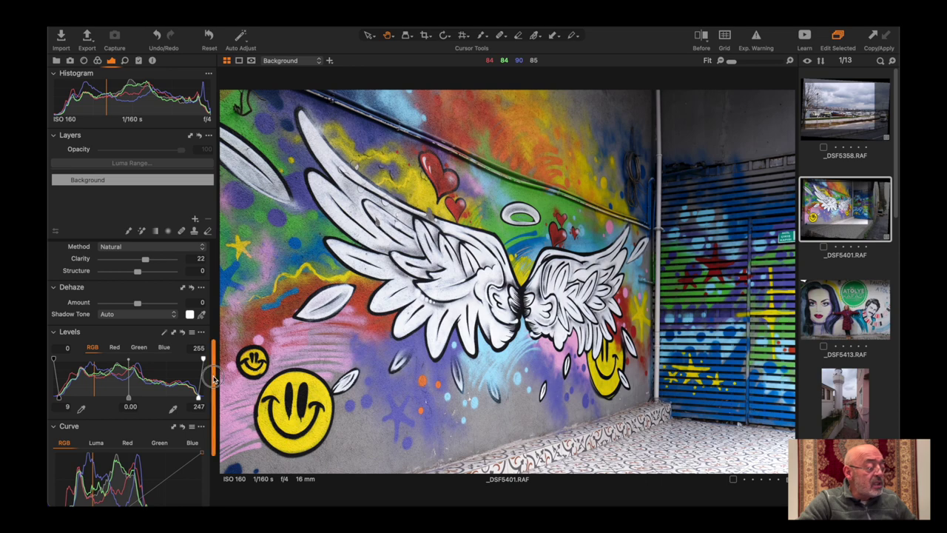
scroll(189, 342, "up", 5)
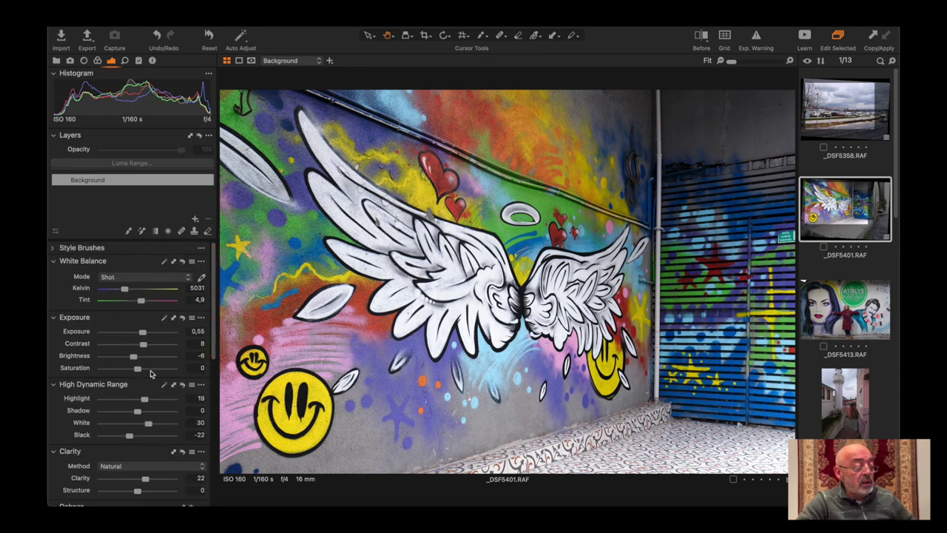
left_click_drag(137, 368, 324, 365)
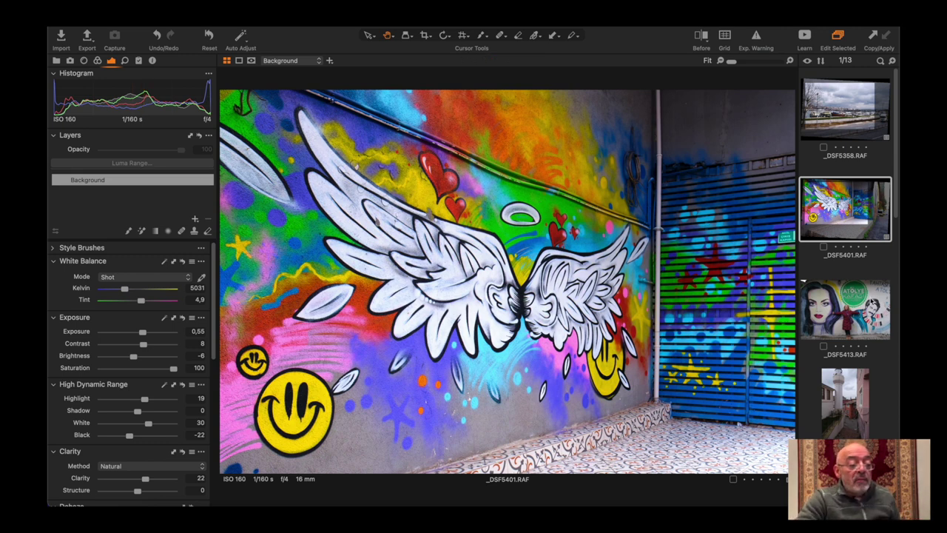
Open mural photo _DSF5413, trial maximum saturation, then reset its saturation to 0
left_click(873, 303)
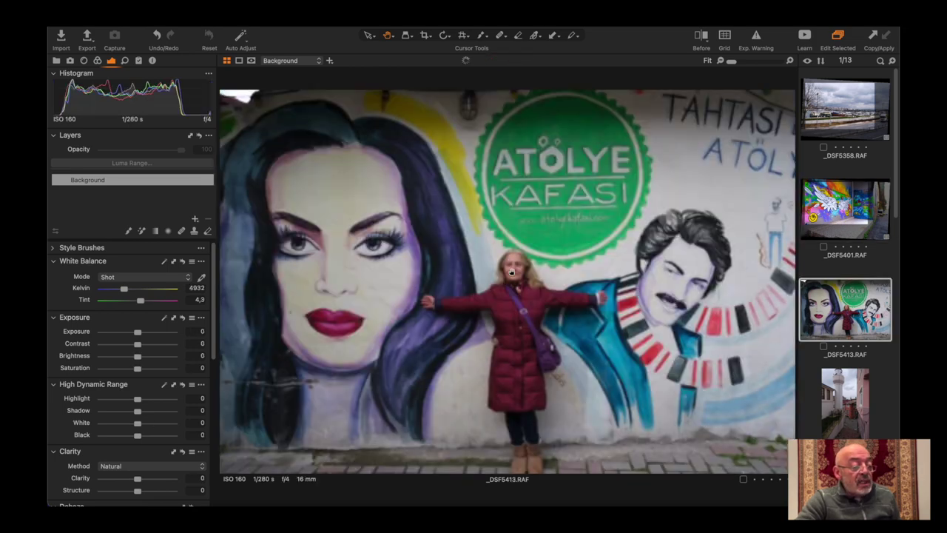
left_click_drag(137, 368, 185, 370)
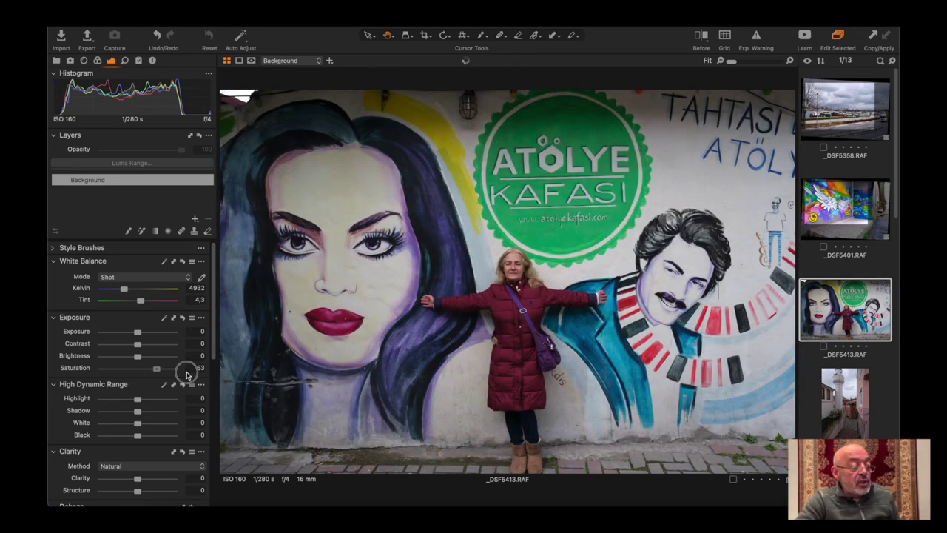
left_click(512, 260)
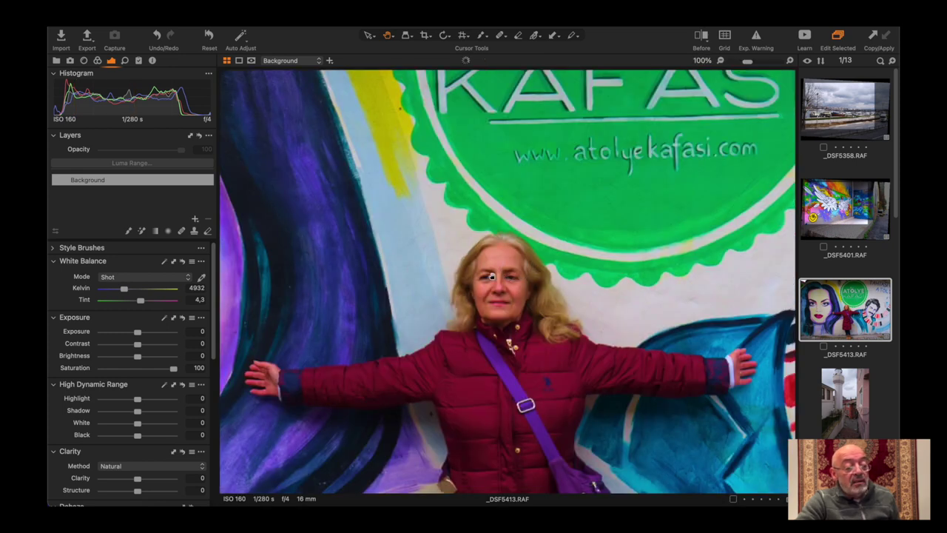
left_click(492, 276)
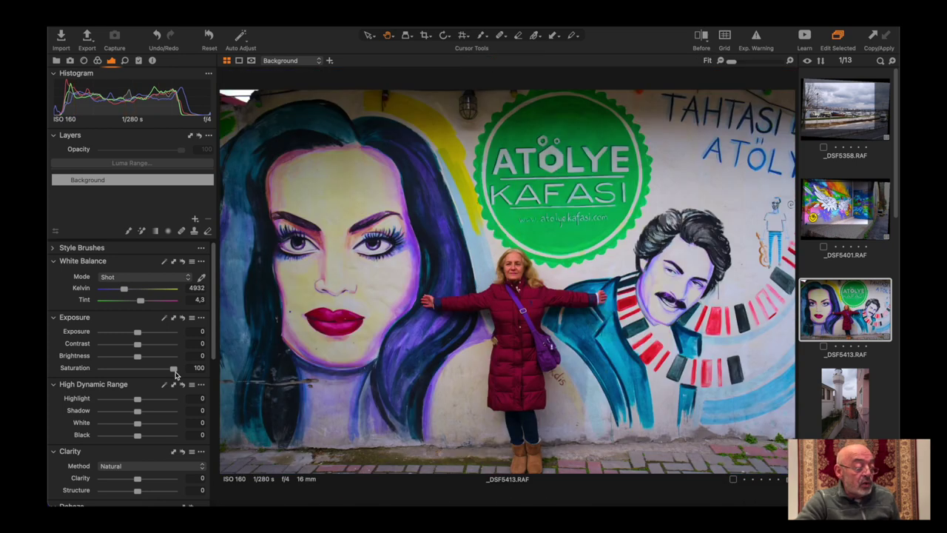
double_click(175, 370)
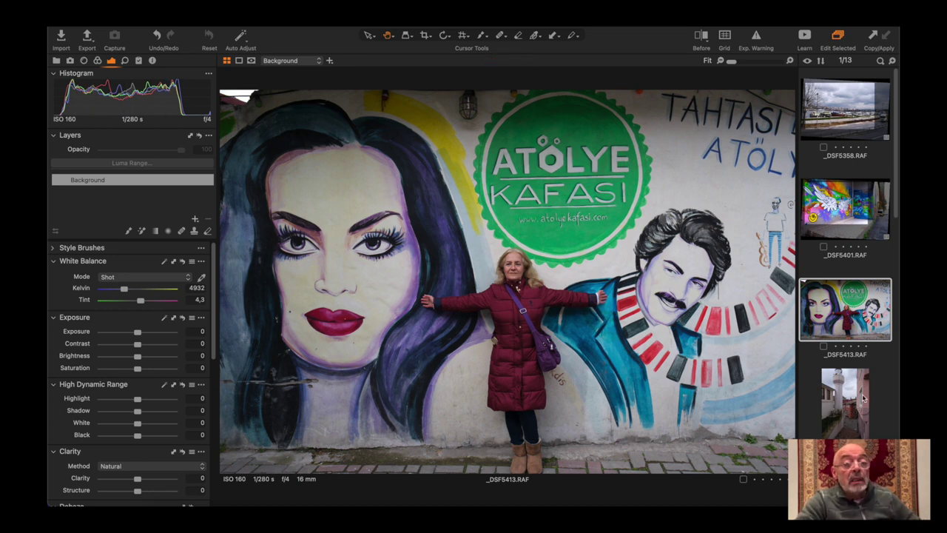
scroll(864, 393, "down", 3)
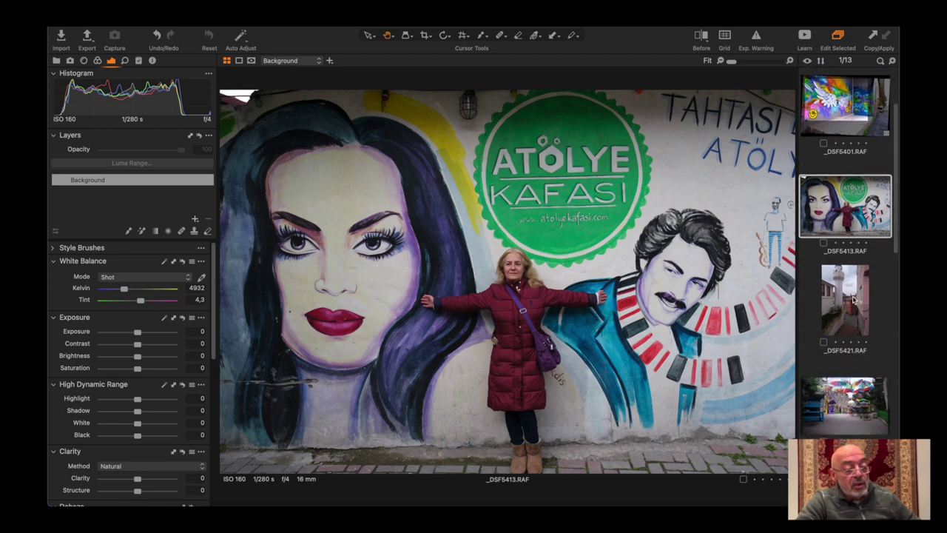
Open minaret alley photo _DSF5421, lower highlights, set exposure 0.21, contrast 9, brightness -3
left_click(853, 300)
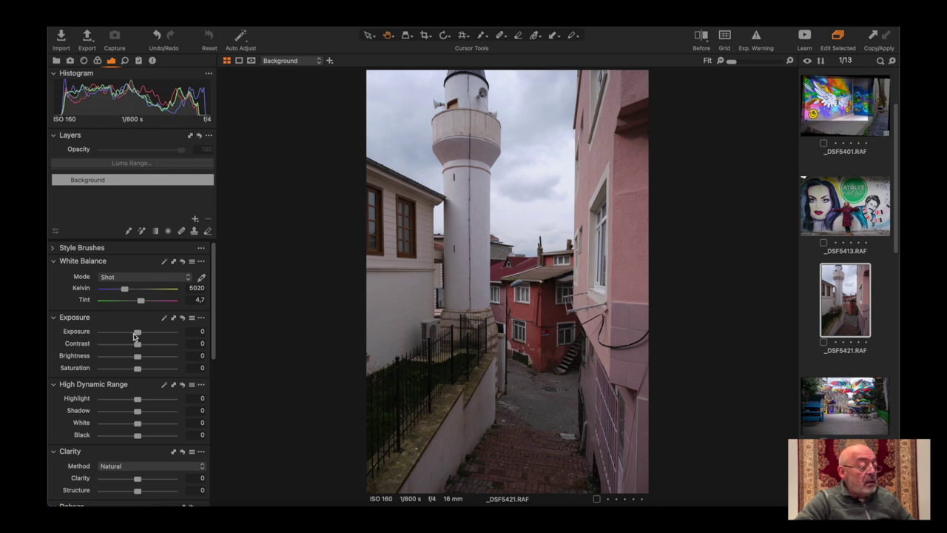
left_click_drag(139, 402, 128, 403)
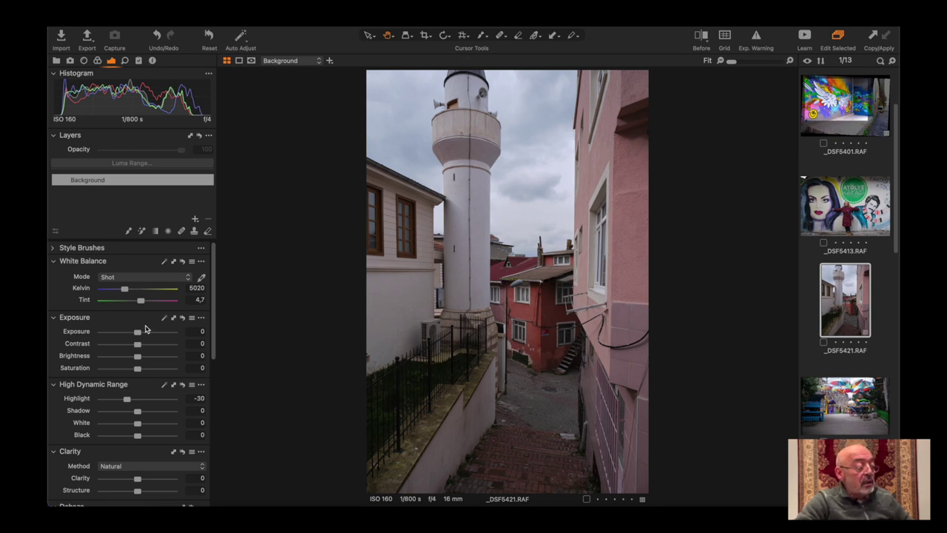
left_click_drag(137, 333, 140, 333)
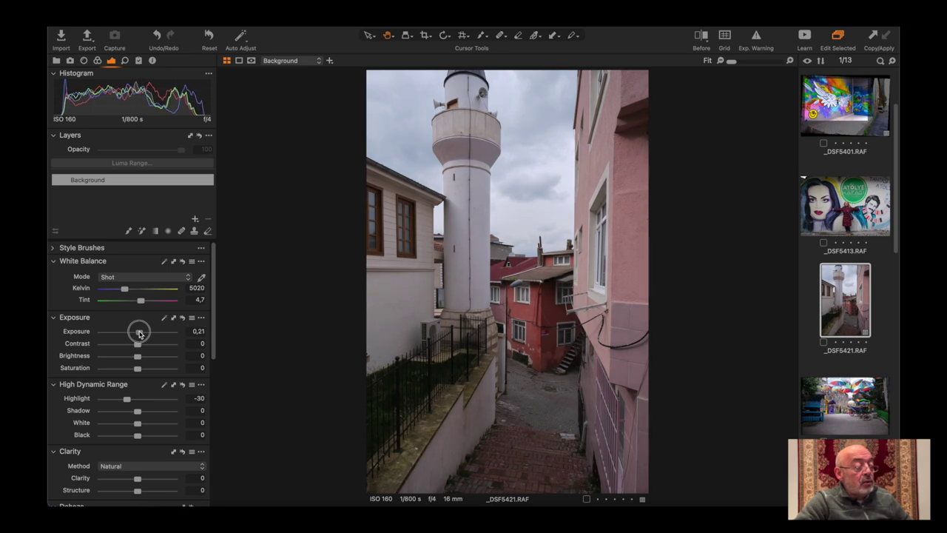
left_click_drag(137, 347, 145, 346)
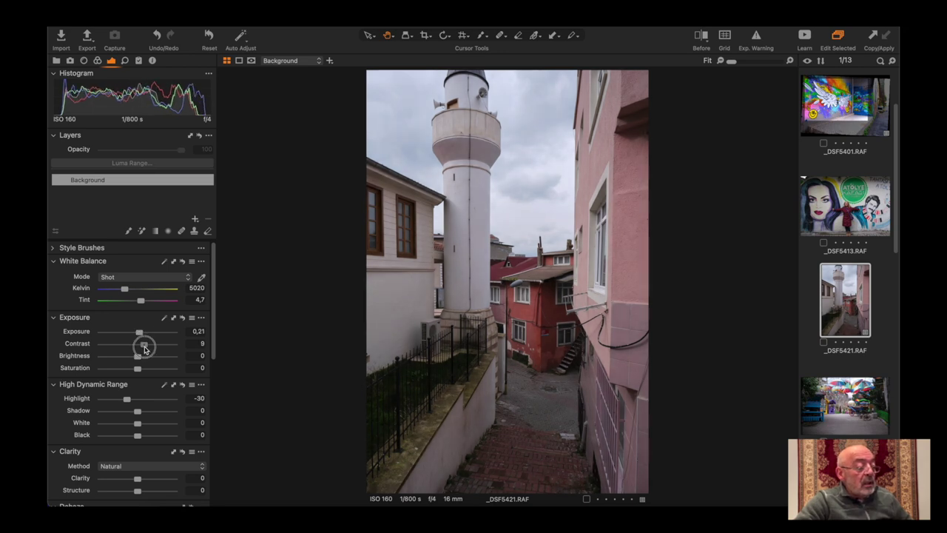
left_click_drag(137, 356, 135, 356)
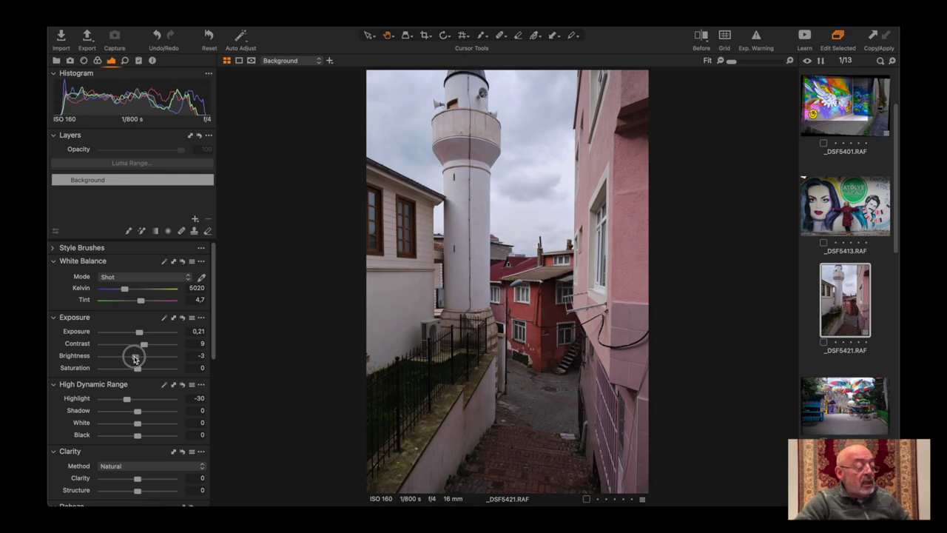
Lift shadows to 18 and blacks to 11, then raise and reset exposure to 0
left_click_drag(139, 413, 146, 413)
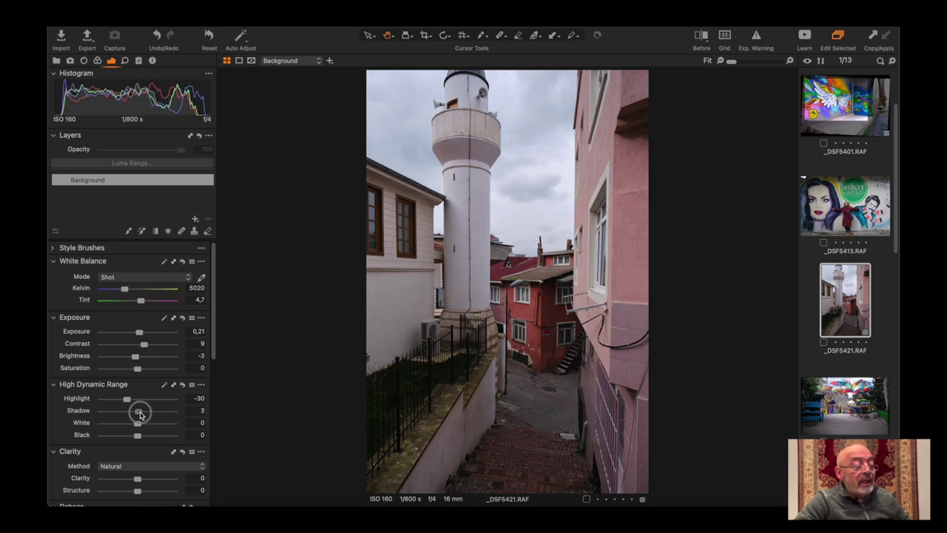
left_click_drag(137, 436, 134, 424)
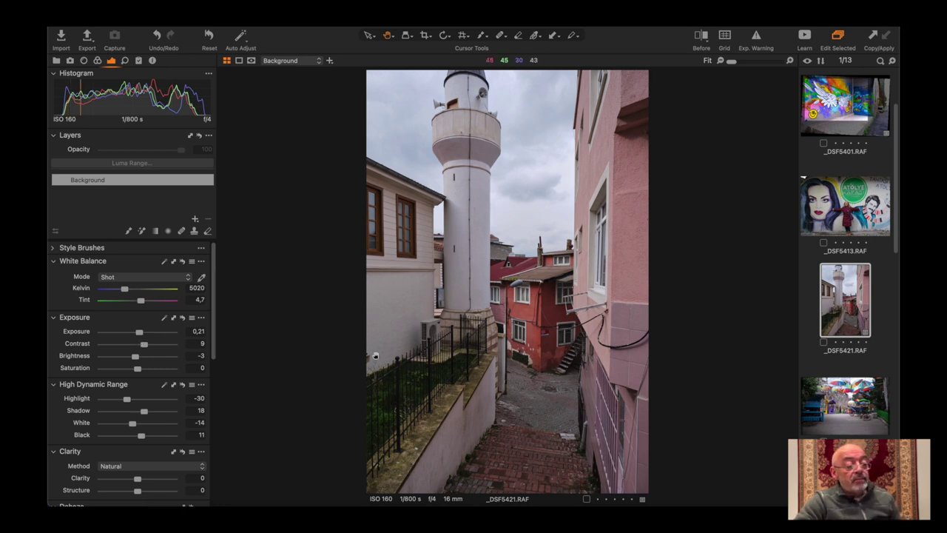
left_click_drag(138, 333, 147, 332)
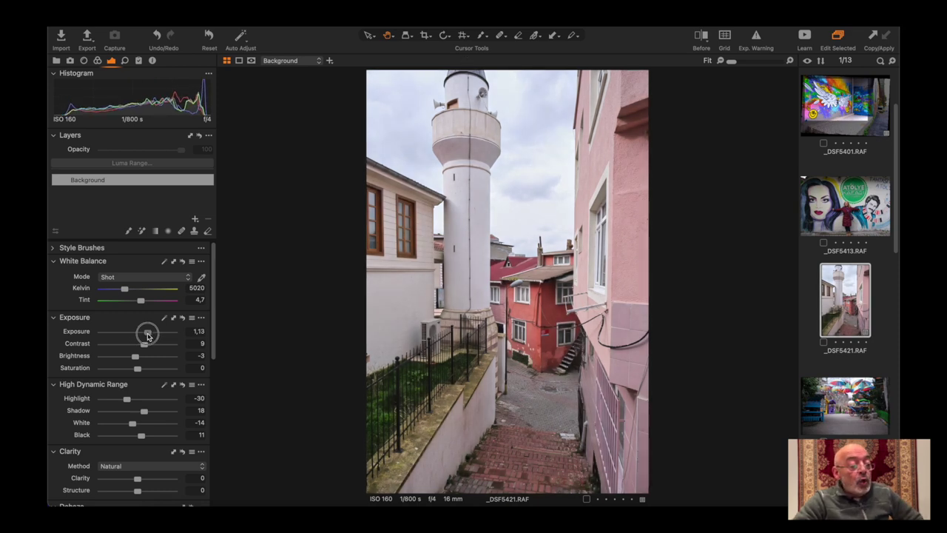
double_click(147, 333)
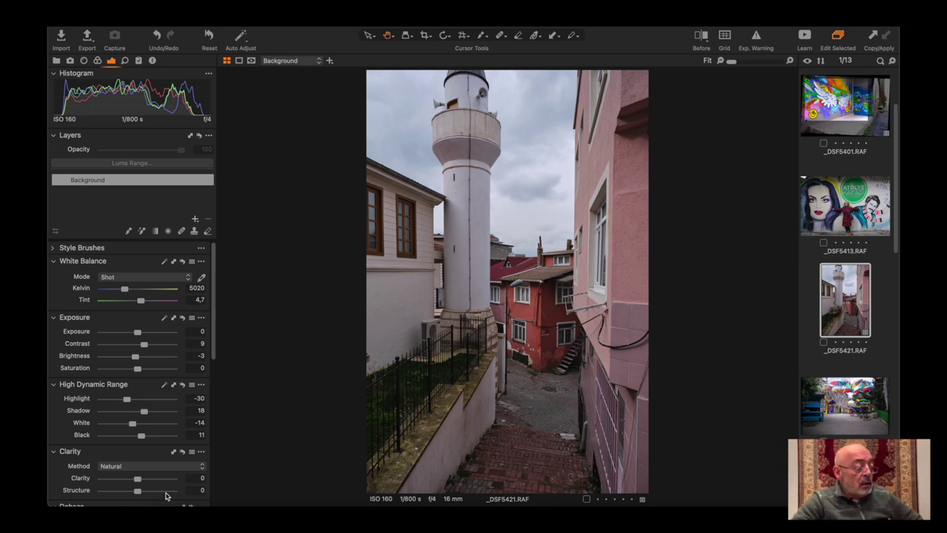
Set clarity 28, structure 25, shadows 30, blacks 25 and brightness -6 on the minaret photo
left_click_drag(136, 479, 146, 480)
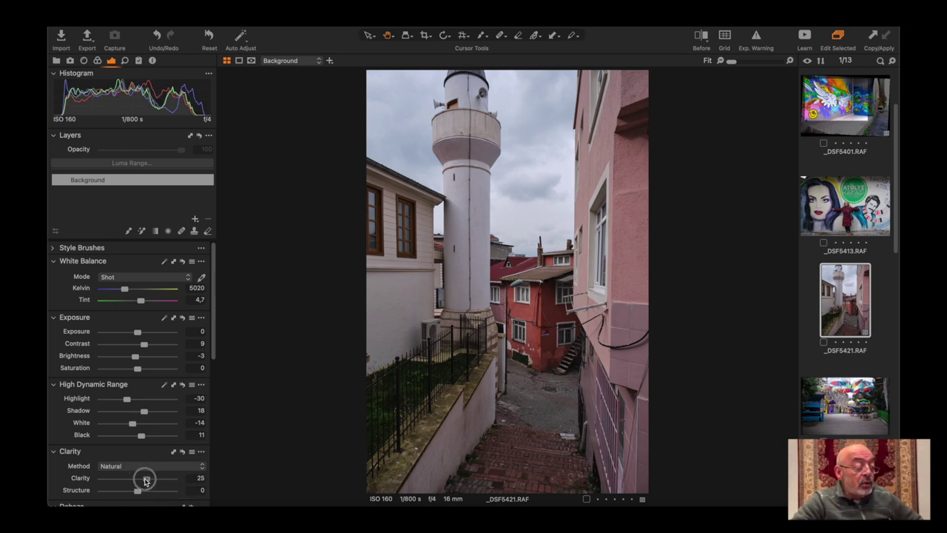
left_click_drag(146, 479, 145, 480)
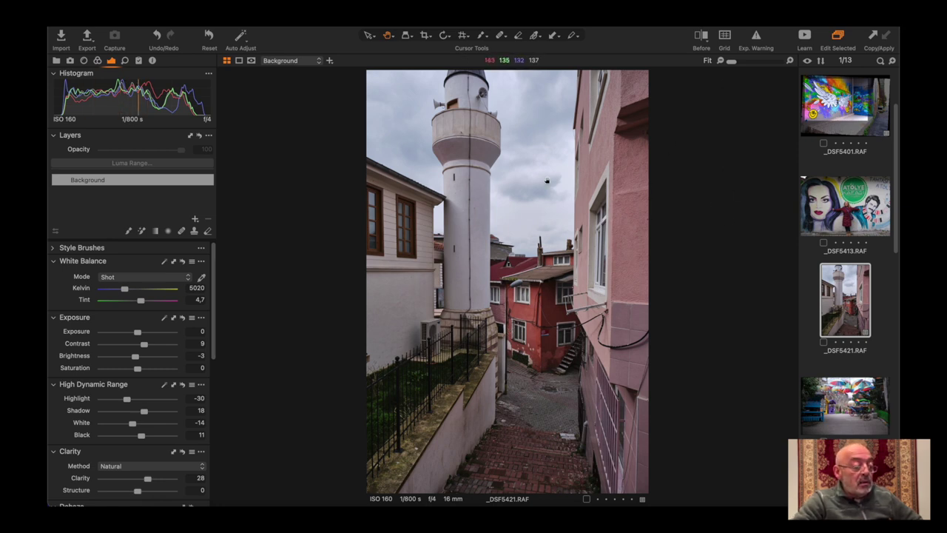
left_click_drag(138, 491, 147, 492)
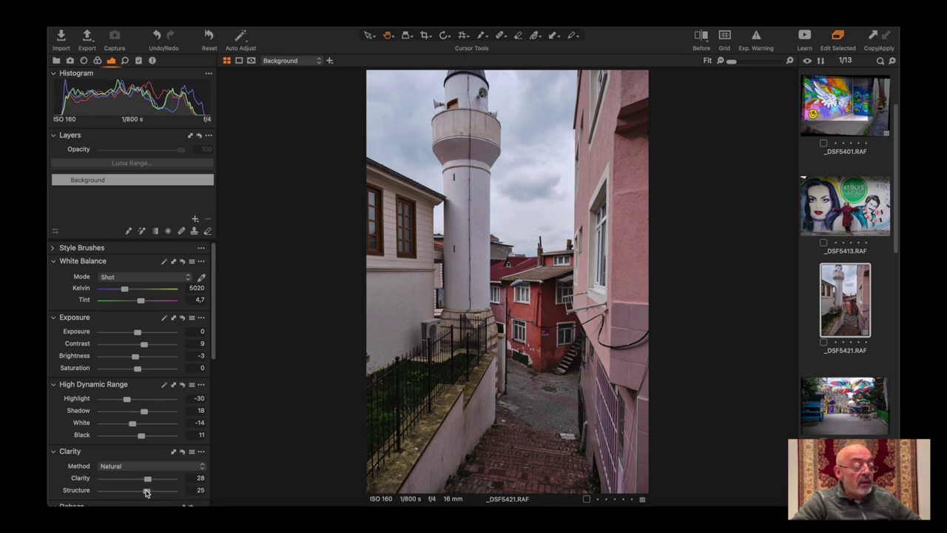
left_click(452, 369)
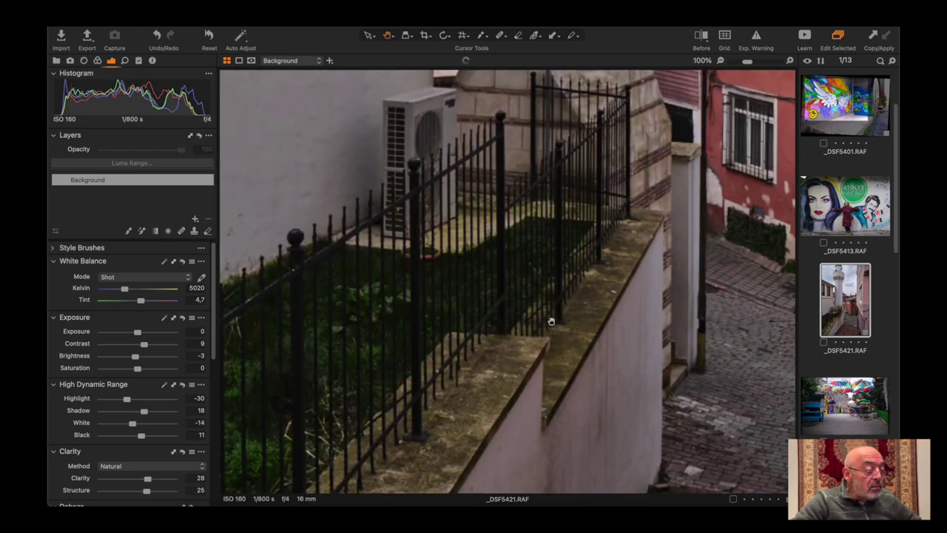
left_click_drag(143, 412, 148, 411)
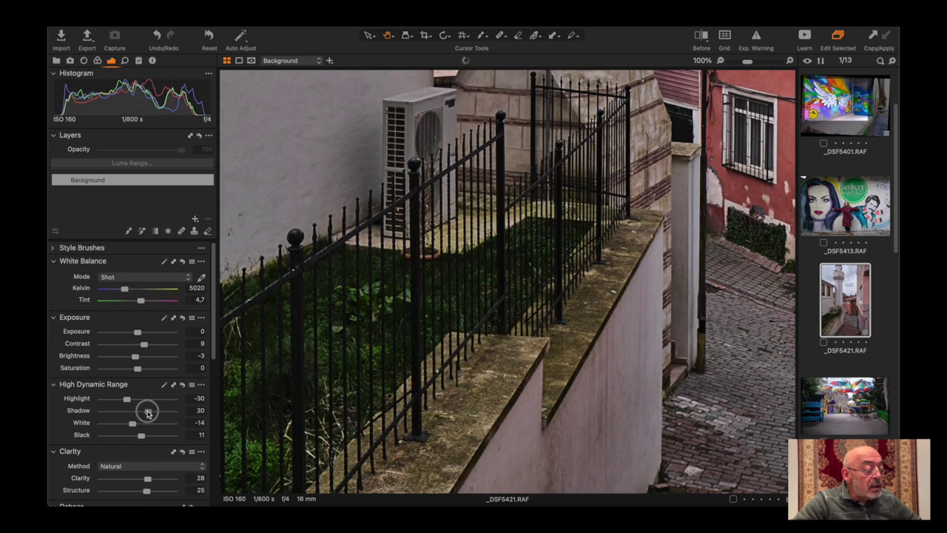
left_click_drag(141, 436, 146, 438)
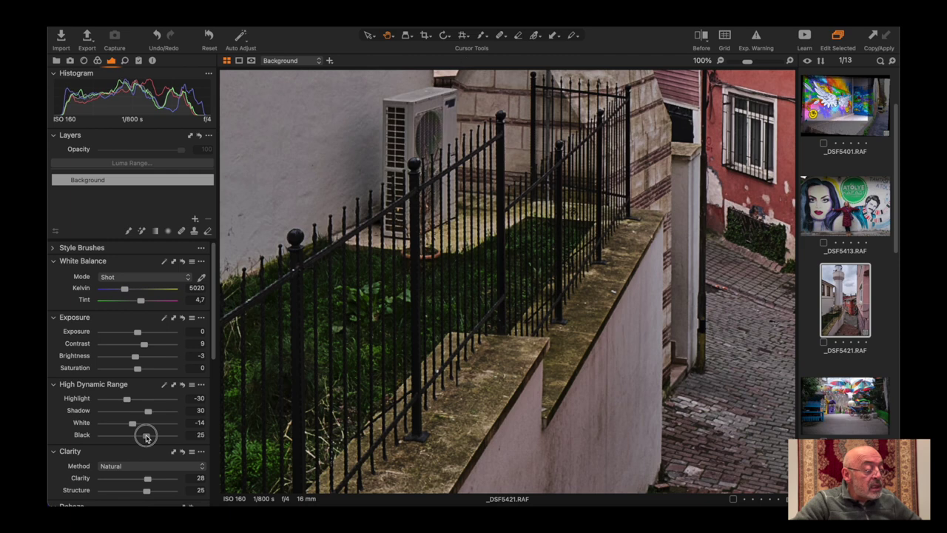
left_click(518, 260)
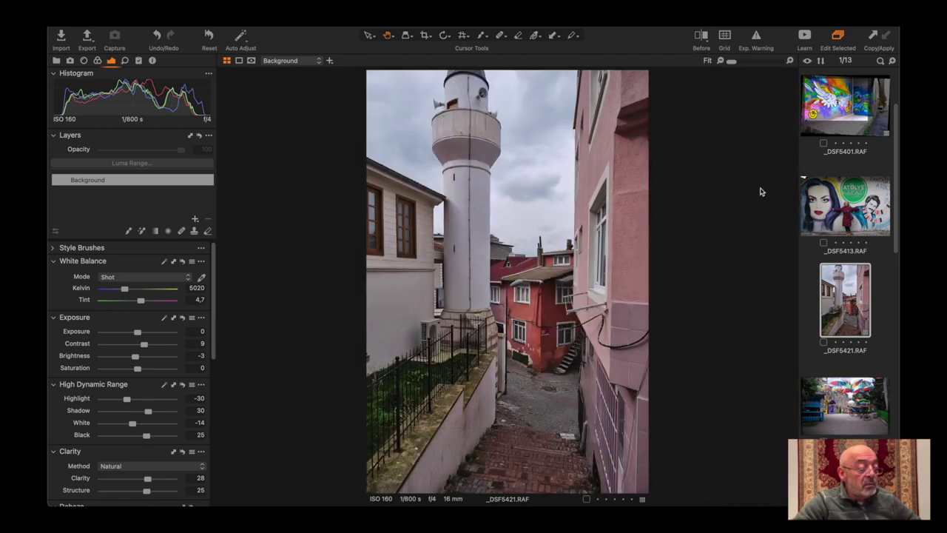
left_click_drag(135, 360, 133, 360)
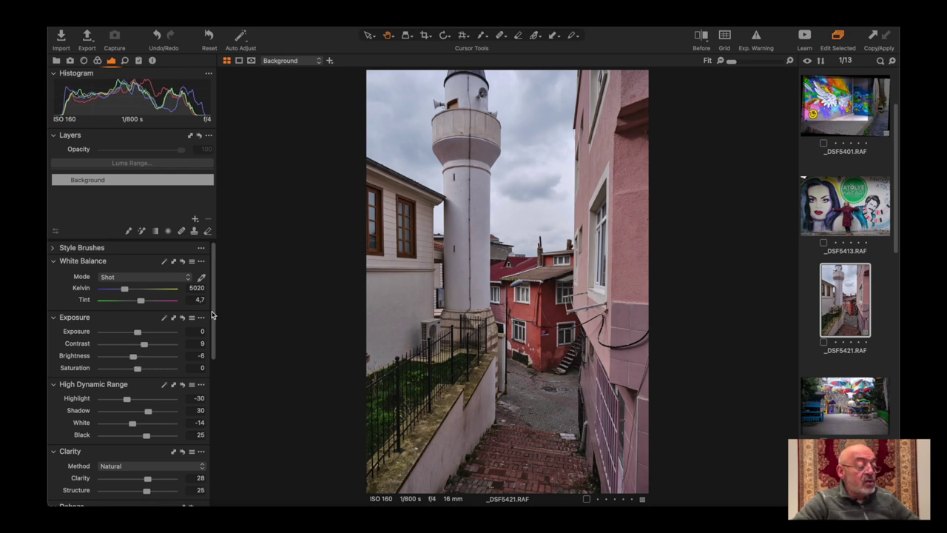
Apply Auto Levels (7–233) and show a before/after split comparison
scroll(213, 348, "down", 5)
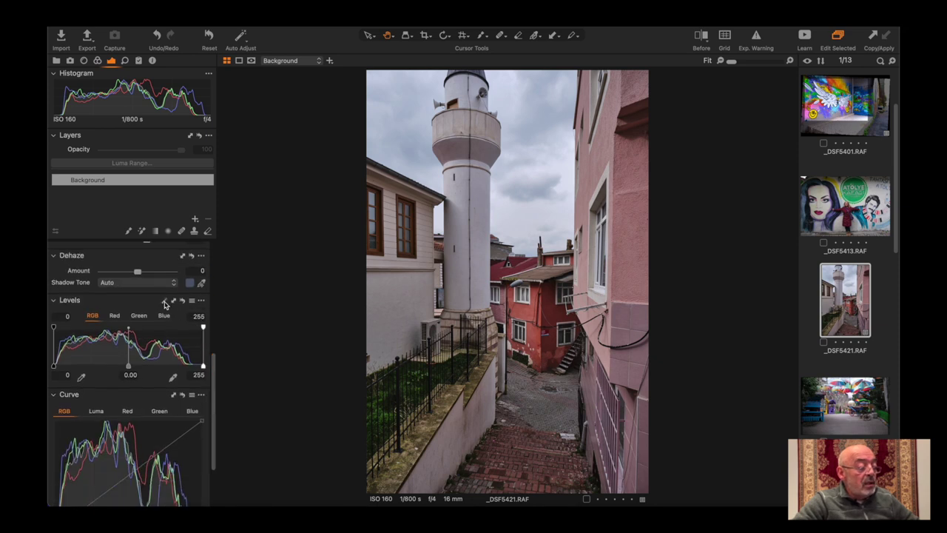
left_click(165, 302)
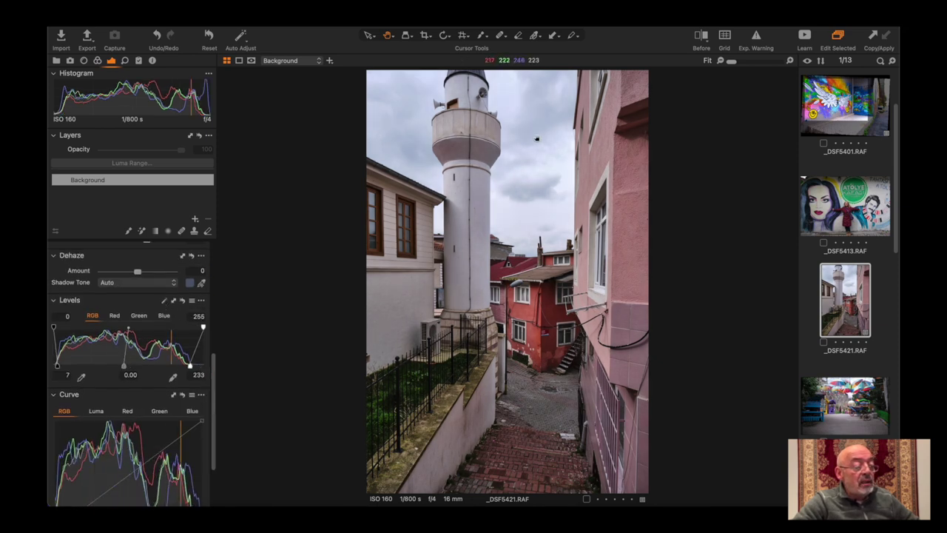
left_click(701, 35)
mouse_move(507, 282)
left_mouse_down()
mouse_move(603, 279)
mouse_move(698, 294)
mouse_move(239, 277)
mouse_move(400, 282)
left_mouse_up()
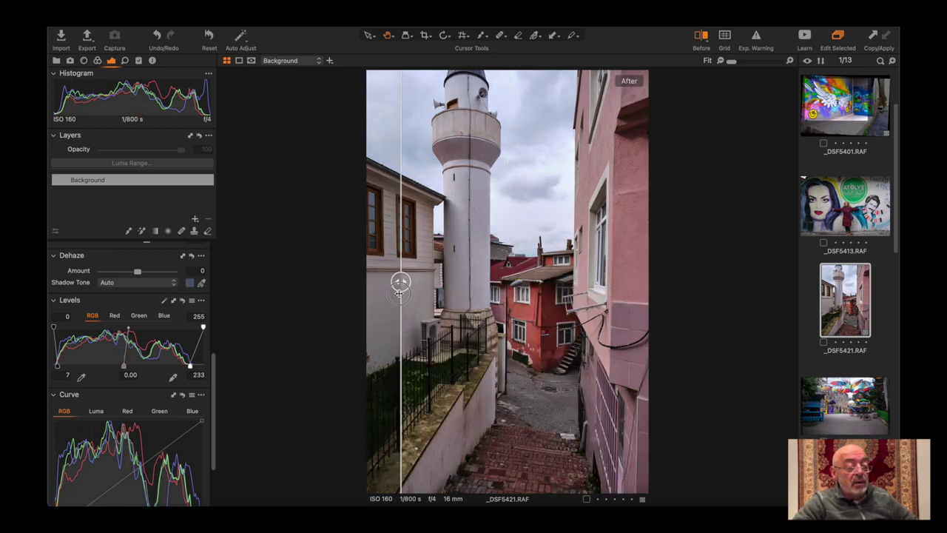
scroll(836, 363, "down", 3)
scroll(845, 368, "down", 2)
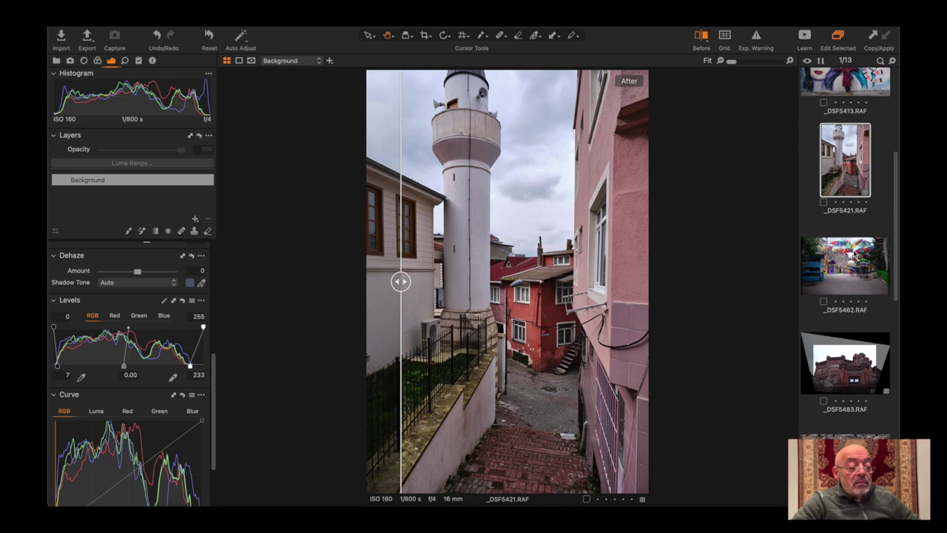
Open umbrella street photo _DSF5462 with the before/after comparison turned off
left_click(857, 267)
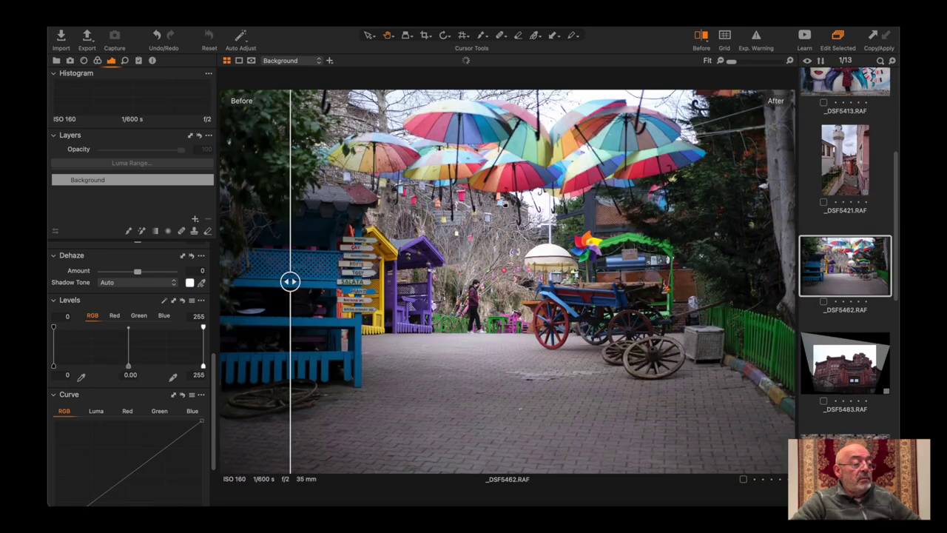
left_click(700, 36)
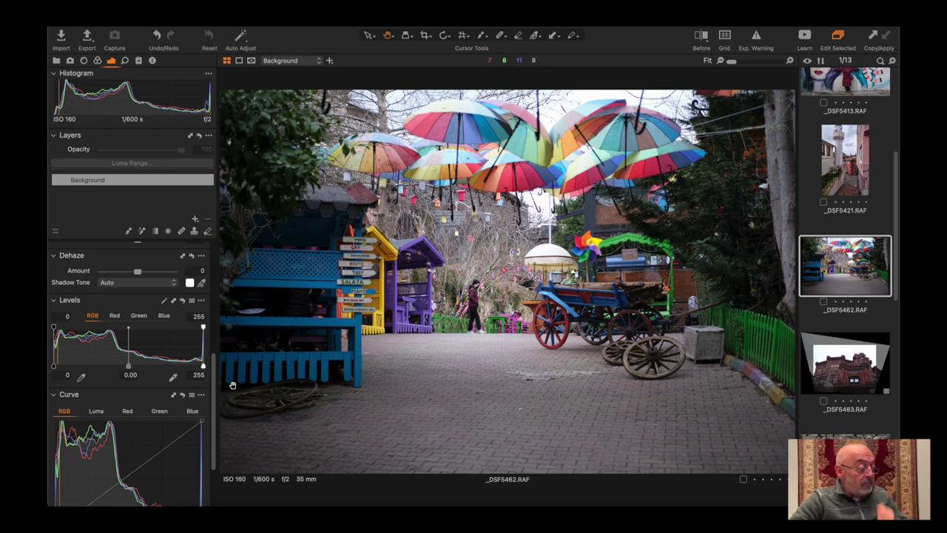
left_click_drag(214, 409, 214, 302)
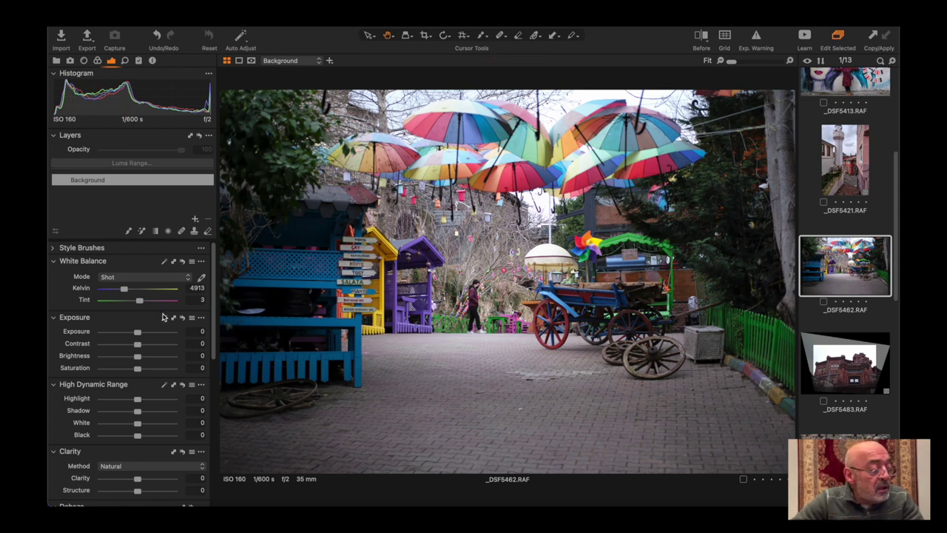
left_click_drag(214, 254, 199, 454)
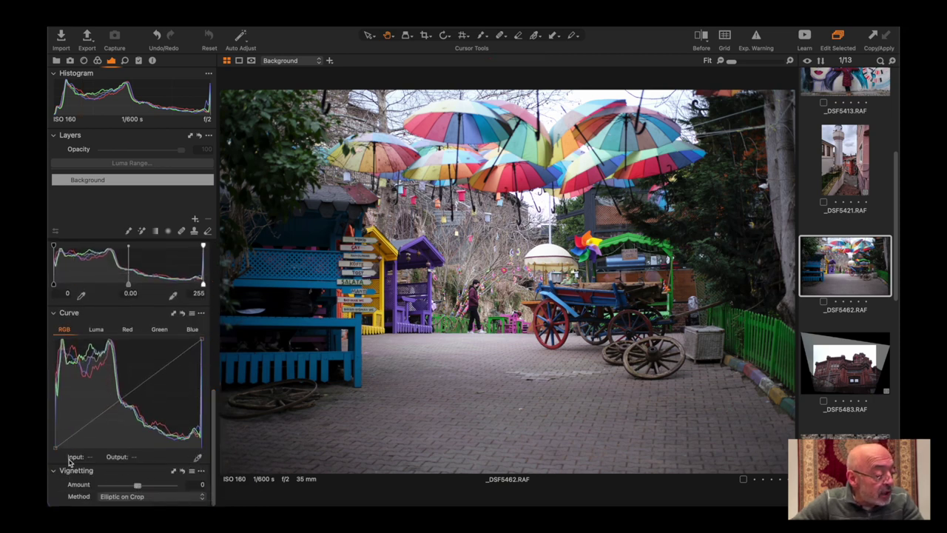
Try and remove a vignette, inspect at 100%, then pull highlights down to -39
mouse_move(137, 487)
left_mouse_down()
mouse_move(118, 485)
mouse_move(153, 480)
left_mouse_up()
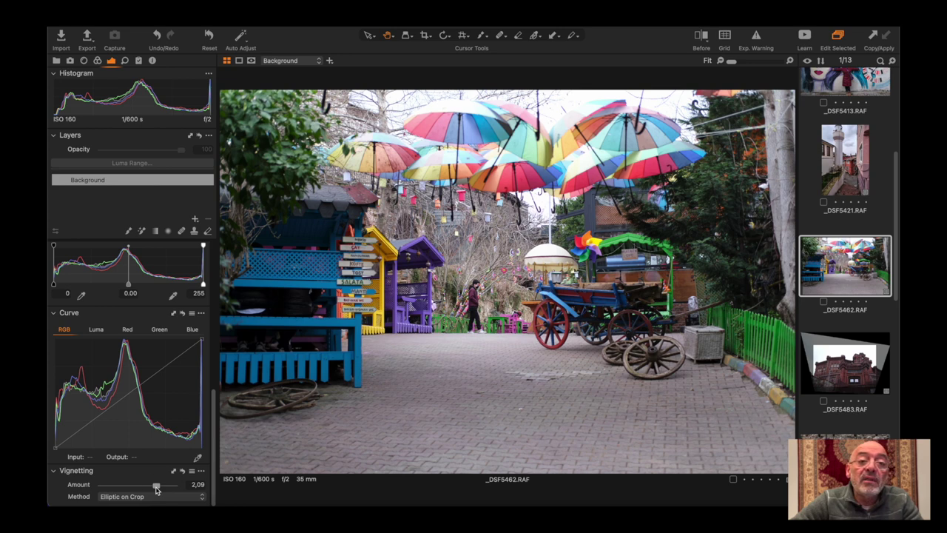
double_click(156, 487)
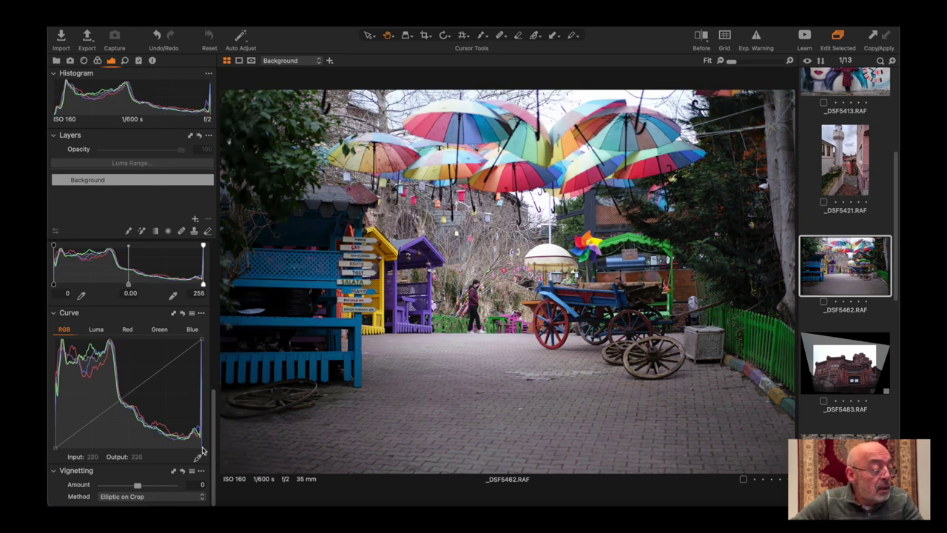
left_click_drag(213, 441, 251, 266)
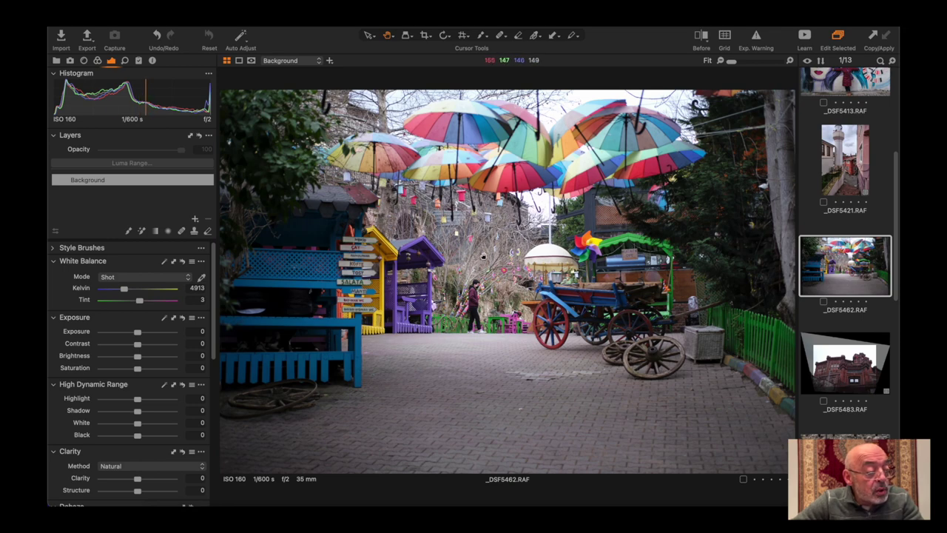
left_click(482, 256)
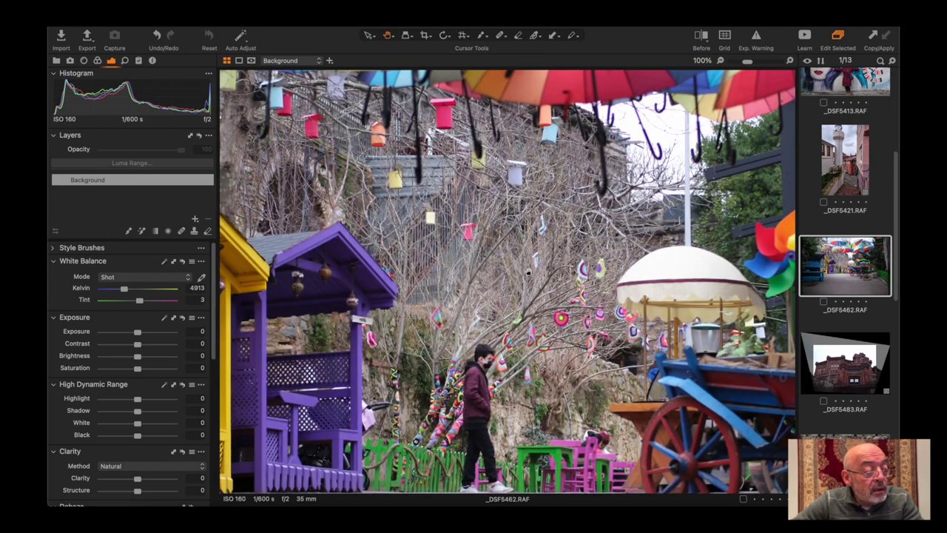
left_click(507, 257)
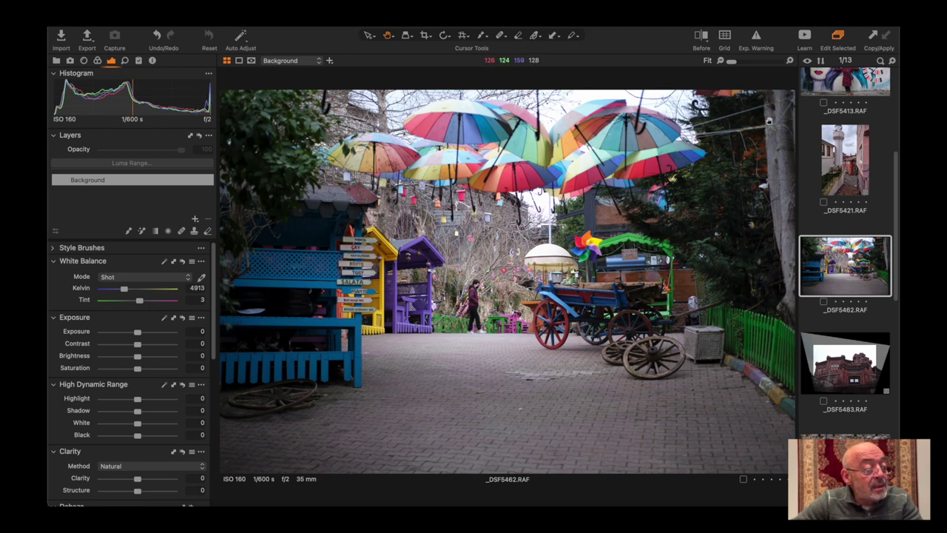
left_click_drag(138, 401, 123, 407)
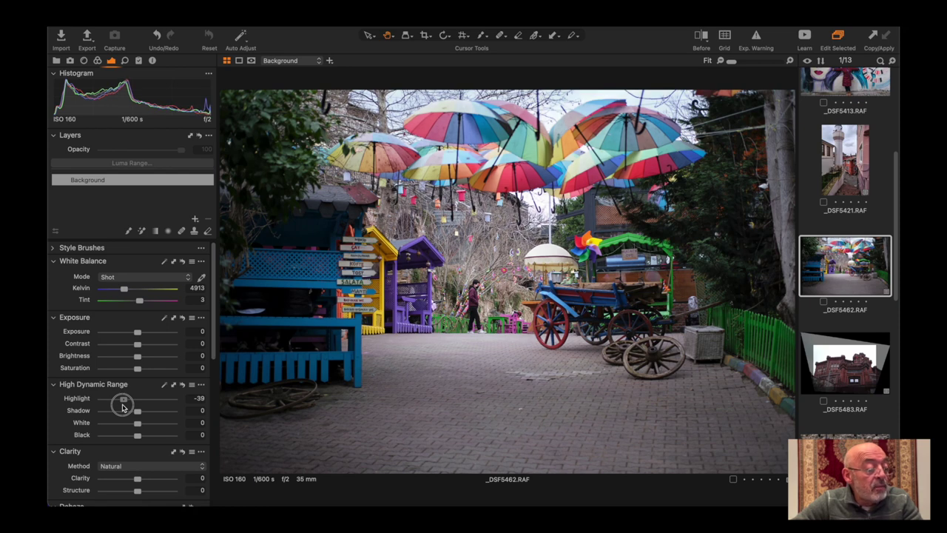
left_click_drag(123, 407, 123, 407)
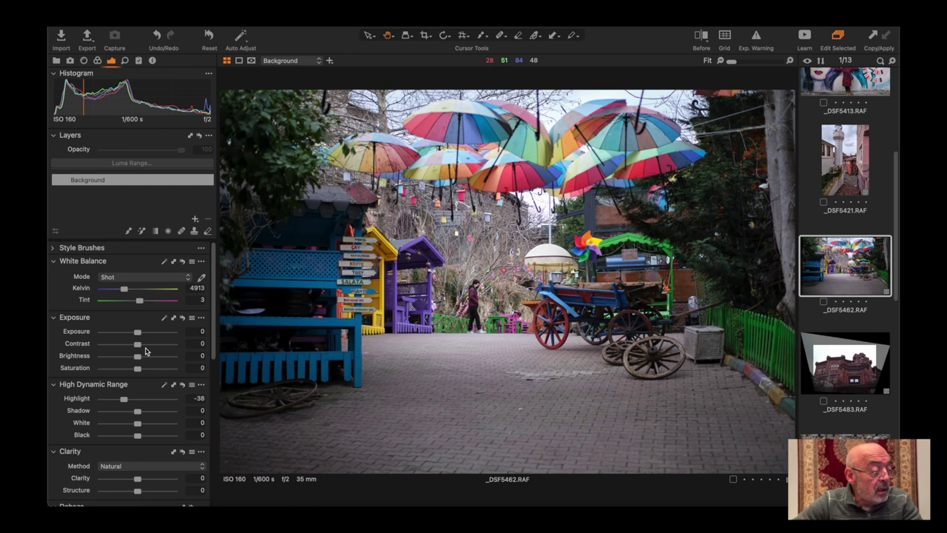
left_click_drag(137, 344, 143, 349)
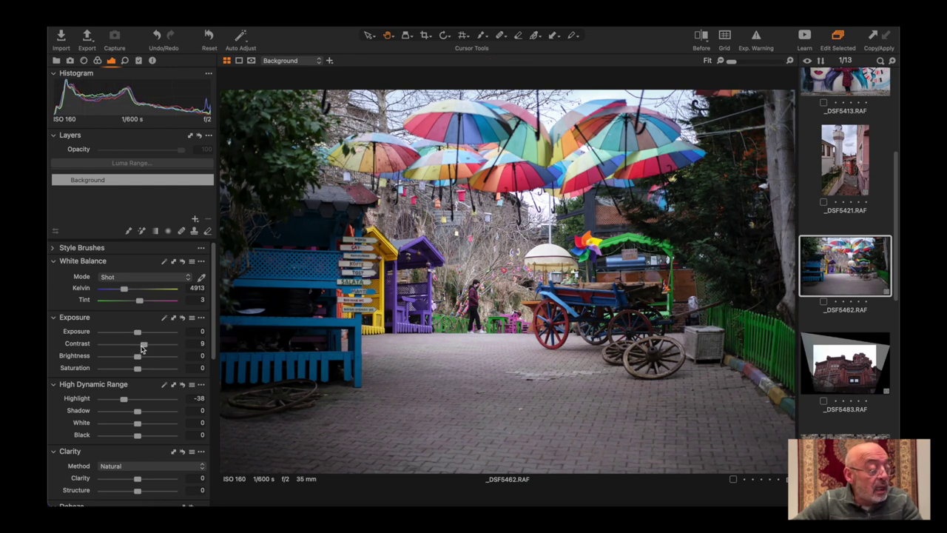
left_click_drag(138, 358, 129, 363)
mouse_move(140, 412)
left_mouse_down()
mouse_move(156, 416)
mouse_move(153, 439)
left_mouse_up()
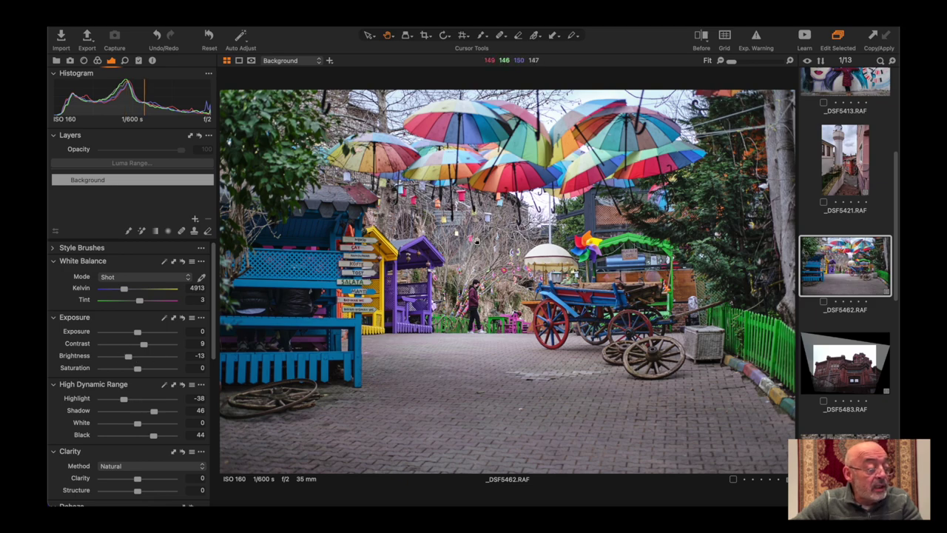
left_click(446, 272)
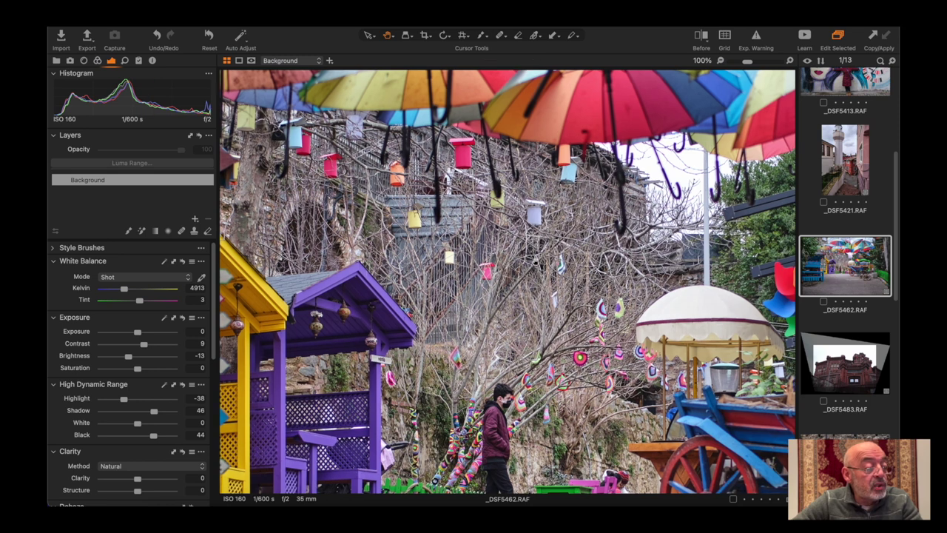
key("y")
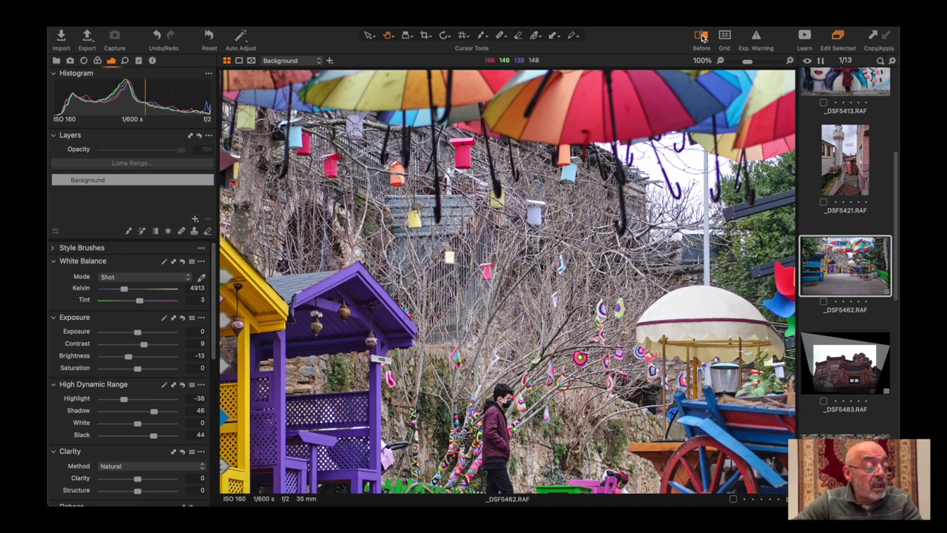
mouse_move(508, 281)
left_mouse_down()
mouse_move(674, 289)
mouse_move(310, 303)
mouse_move(652, 289)
mouse_move(471, 283)
left_mouse_up()
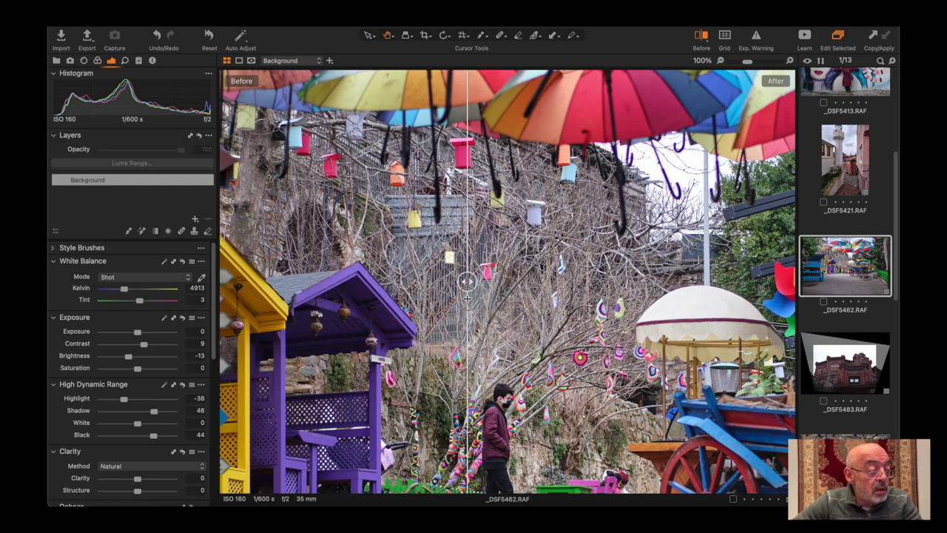
left_click(705, 38)
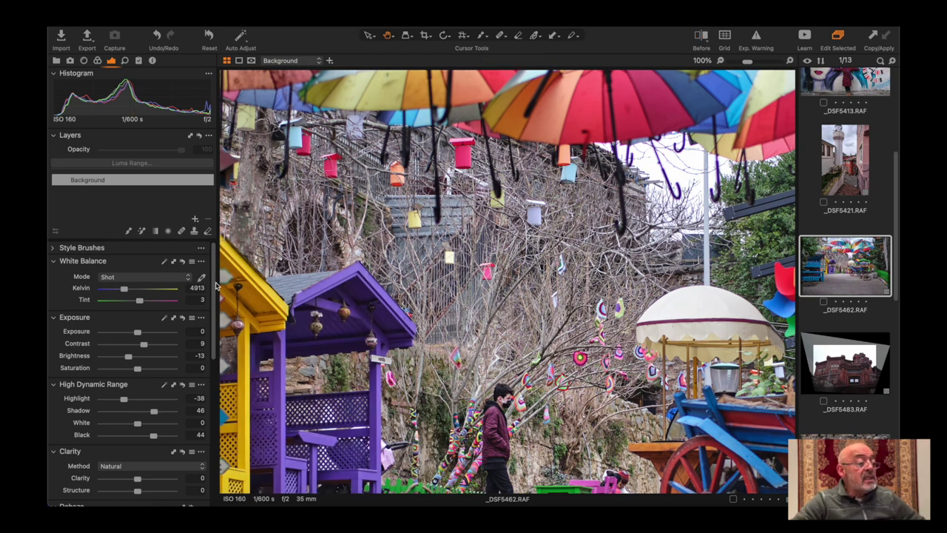
scroll(133, 333, "down", 5)
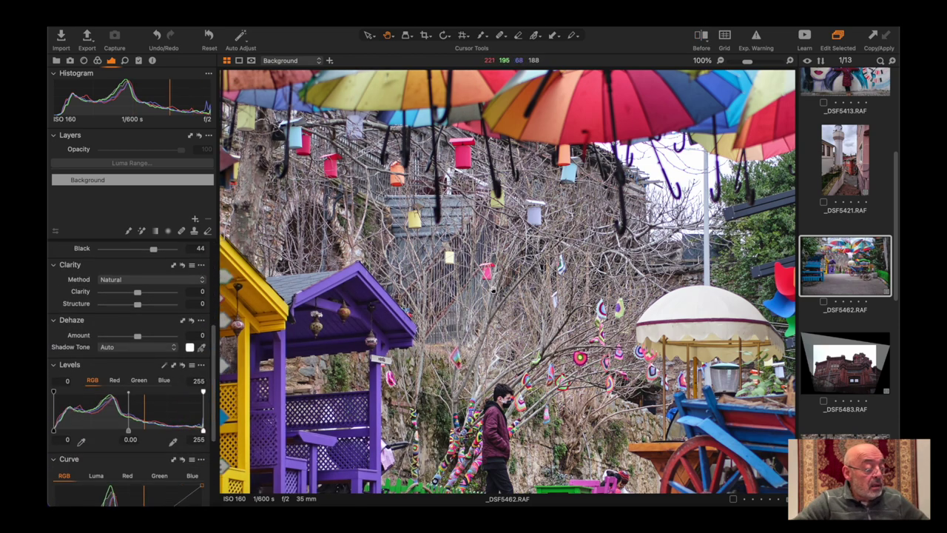
key("super+0")
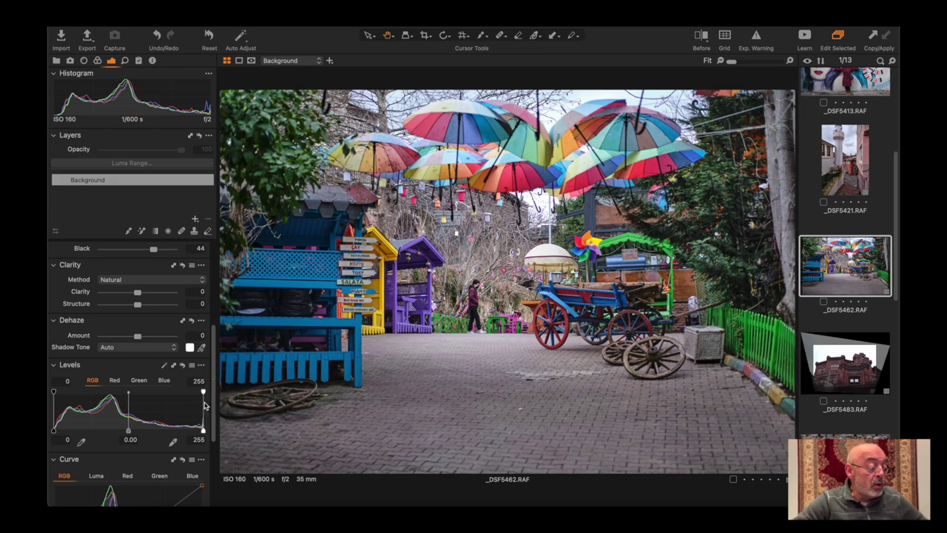
left_click_drag(203, 429, 188, 430)
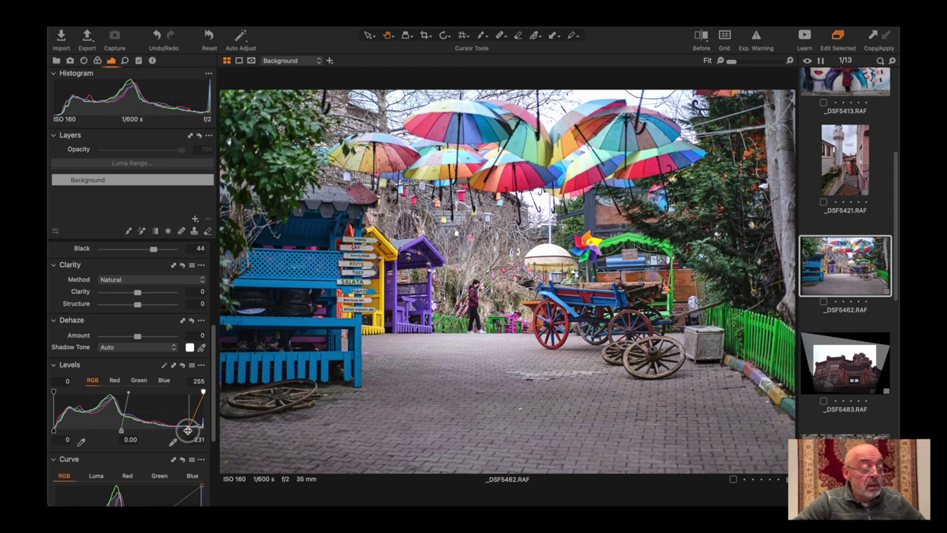
left_click_drag(188, 430, 191, 430)
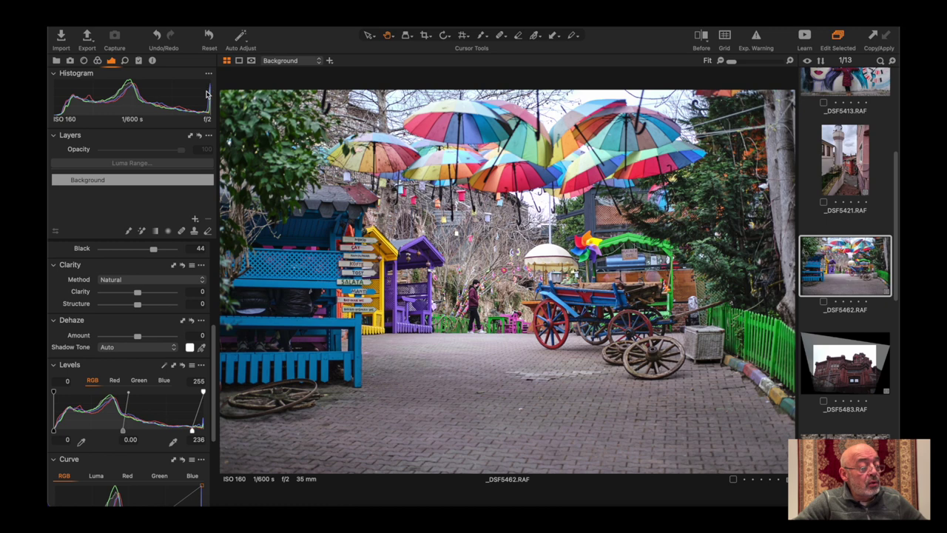
left_click_drag(194, 432, 203, 430)
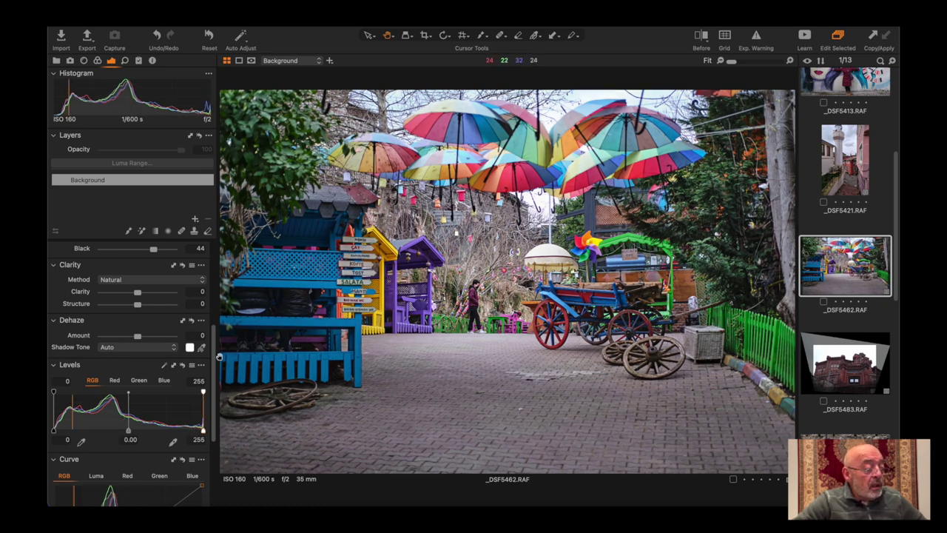
scroll(213, 379, "down", 3)
scroll(214, 379, "down", 2)
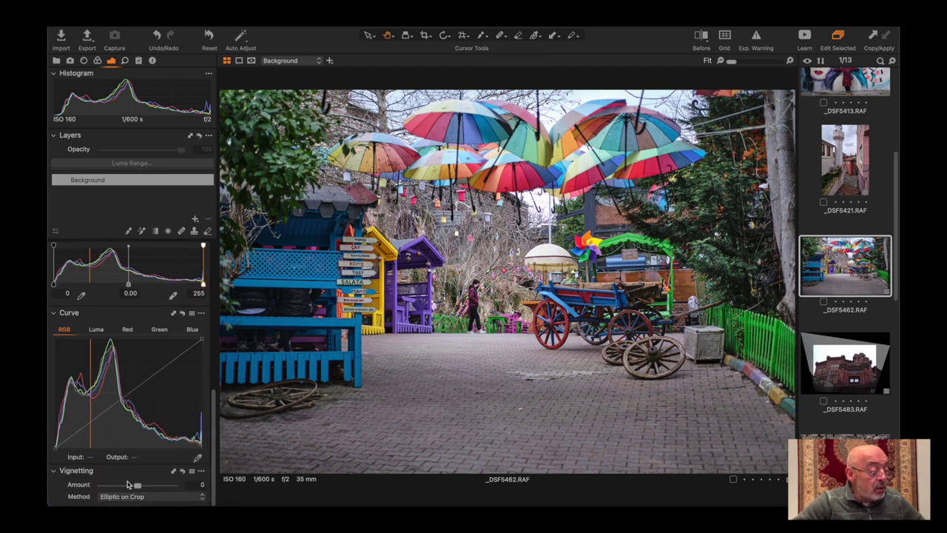
left_click_drag(137, 487, 141, 487)
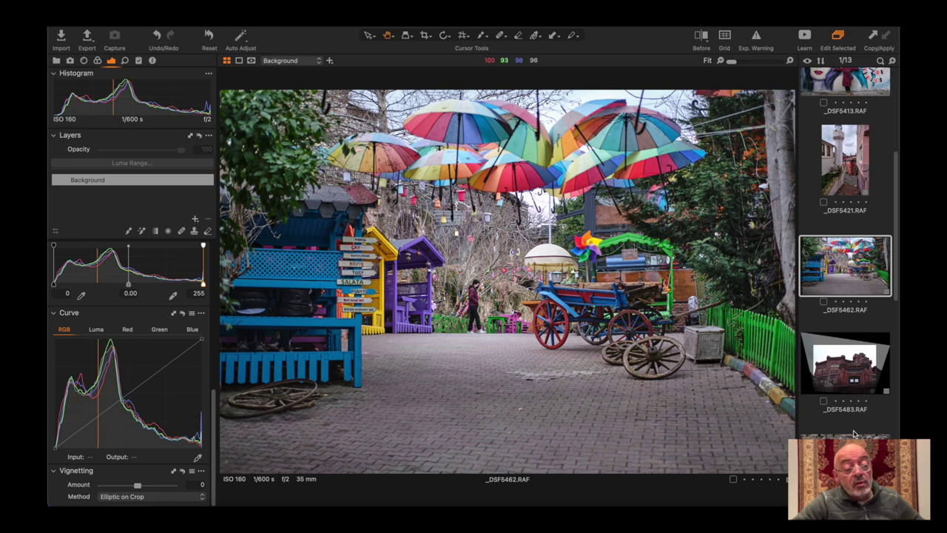
scroll(857, 422, "down", 3)
left_click(851, 353)
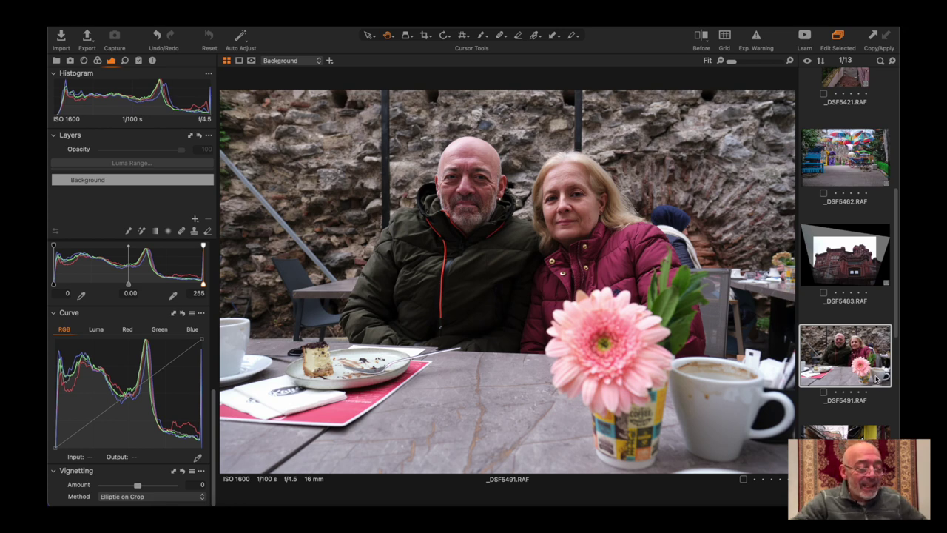
Move to café street photo _DSF5492 and pull its highlights down to -59
key("Down")
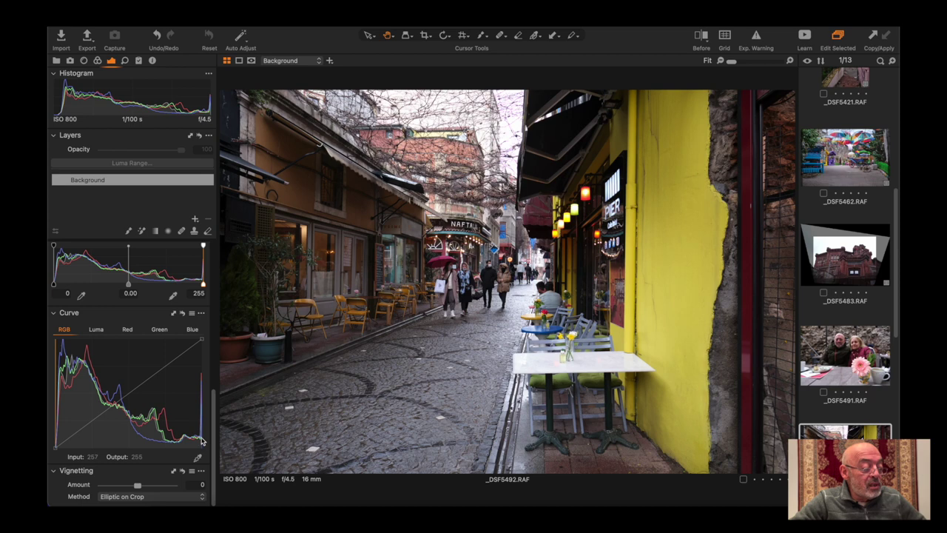
left_click_drag(215, 438, 234, 311)
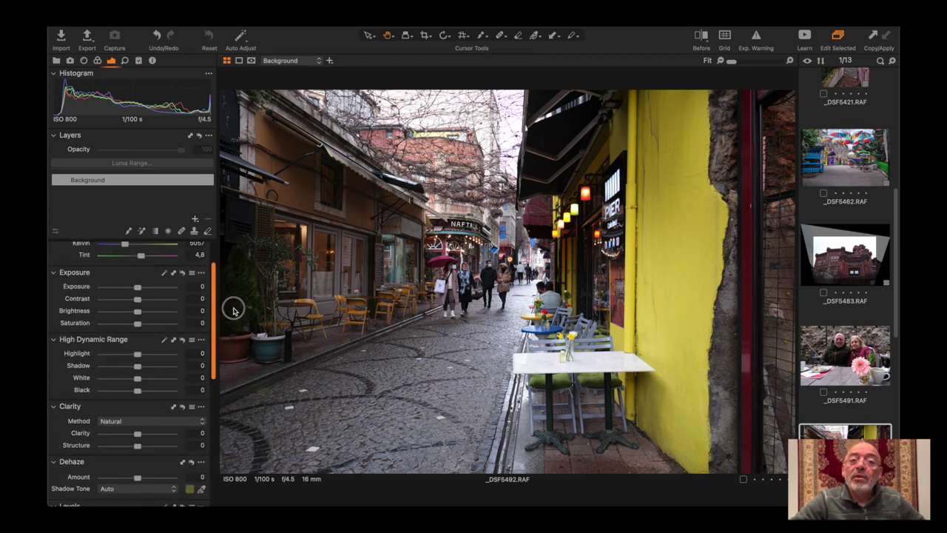
left_click_drag(213, 321, 217, 294)
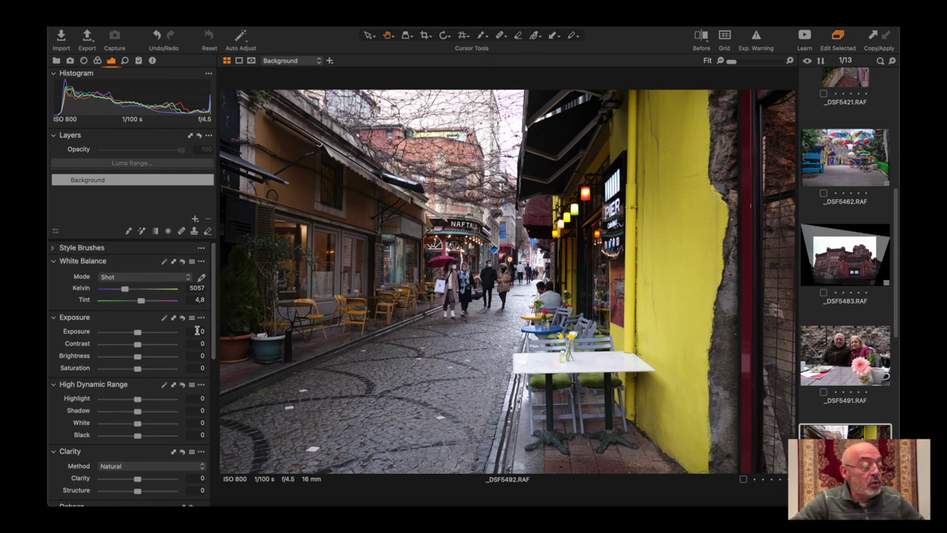
left_click_drag(214, 300, 214, 323)
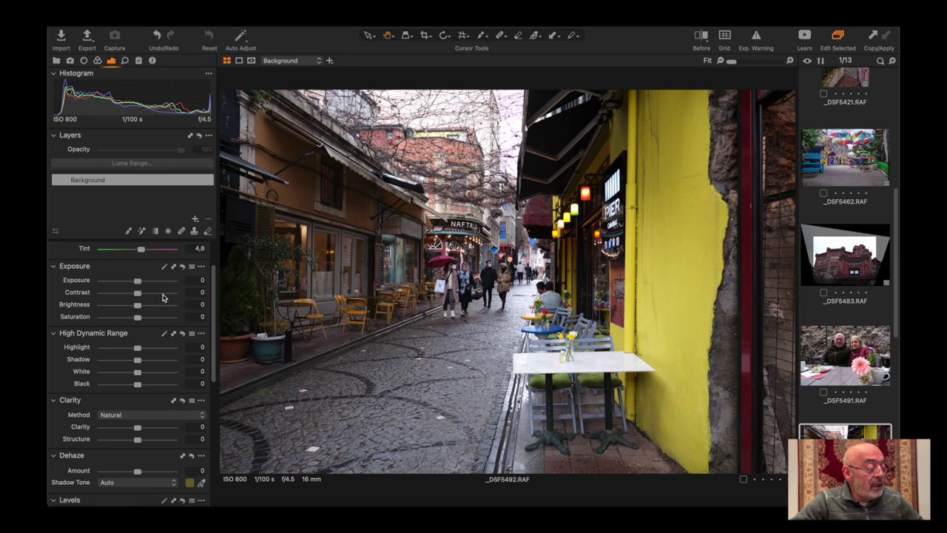
left_click_drag(133, 354, 125, 355)
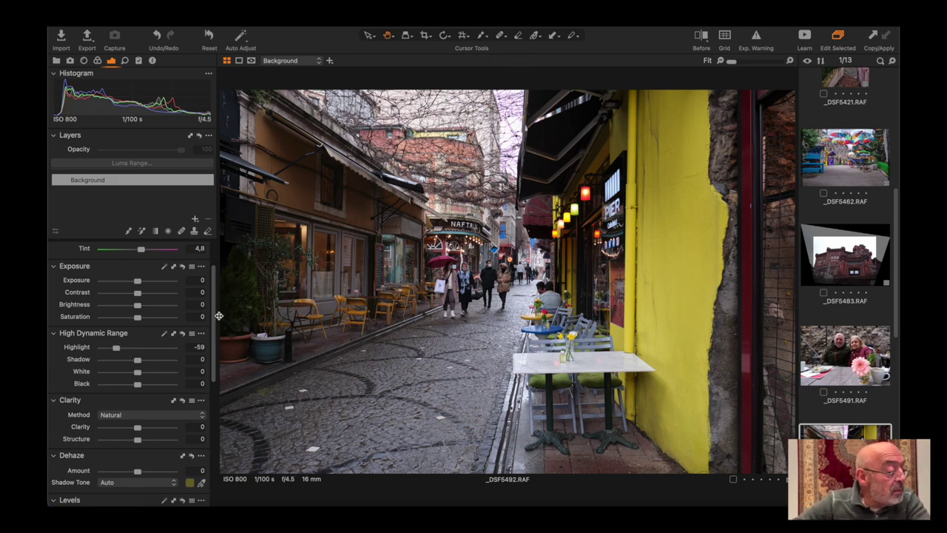
Set brightness 14, contrast 8, shadow 14, black 21 and clarity 27 on the café photo
scroll(213, 318, "down", 1)
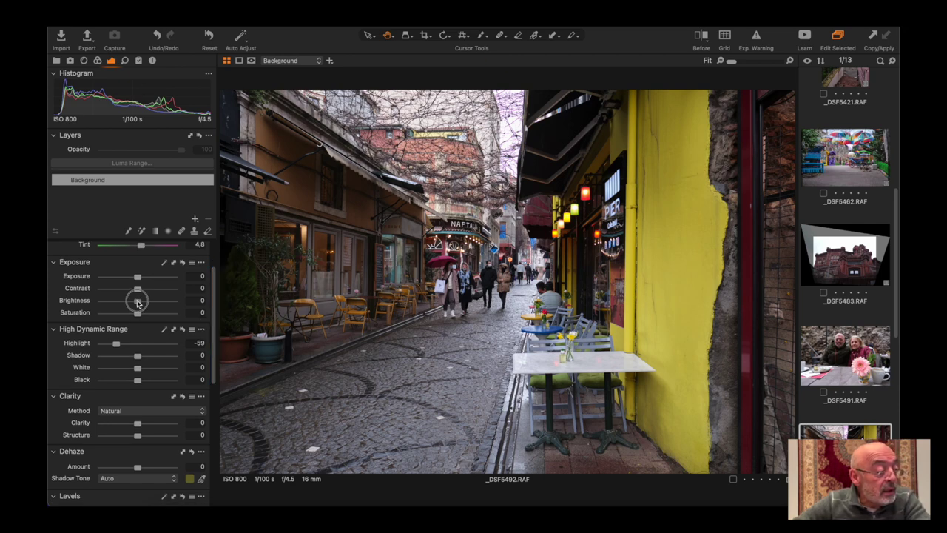
left_click_drag(137, 303, 145, 304)
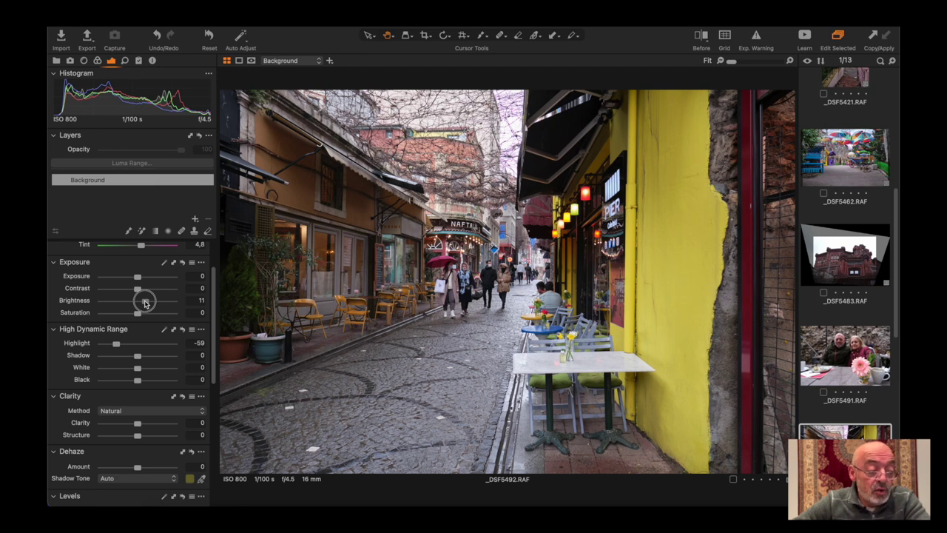
left_click_drag(136, 291, 148, 305)
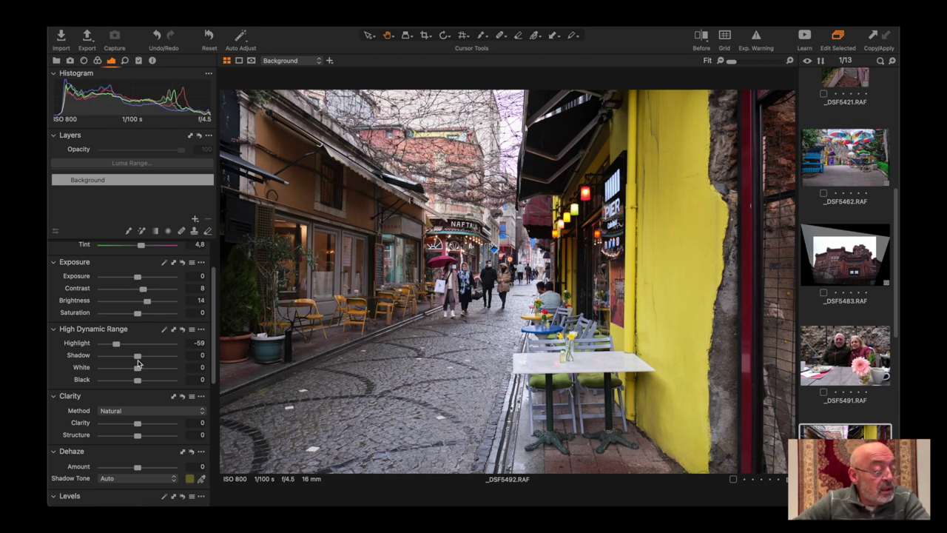
left_click_drag(139, 358, 144, 358)
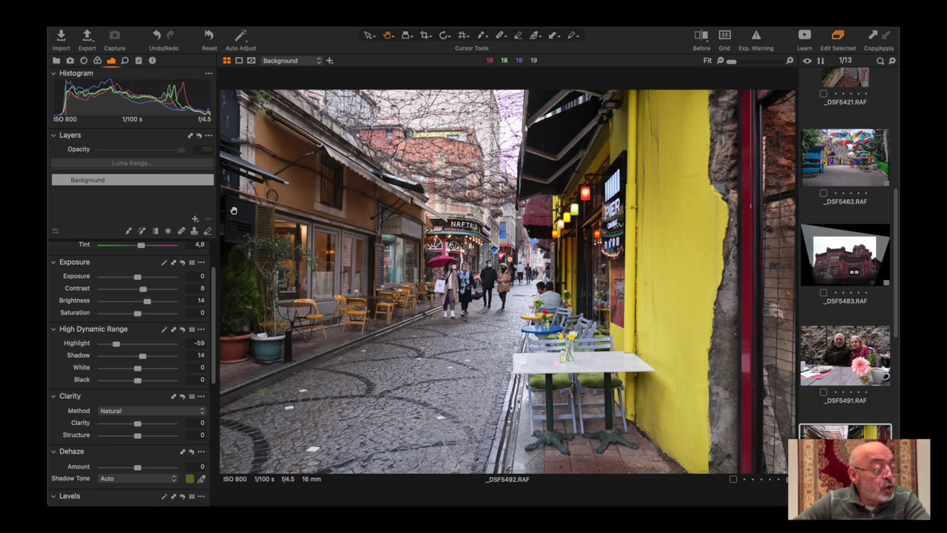
left_click_drag(141, 381, 146, 381)
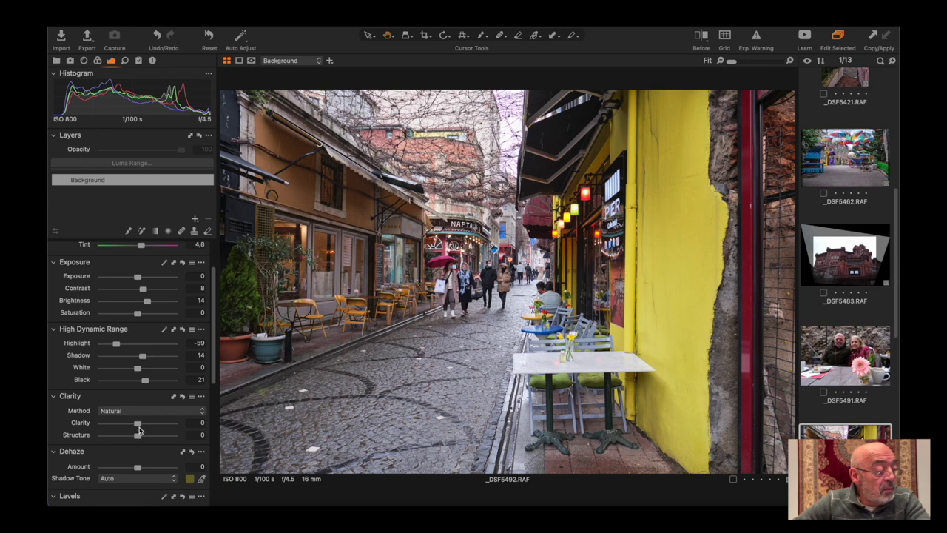
left_click_drag(138, 428, 150, 428)
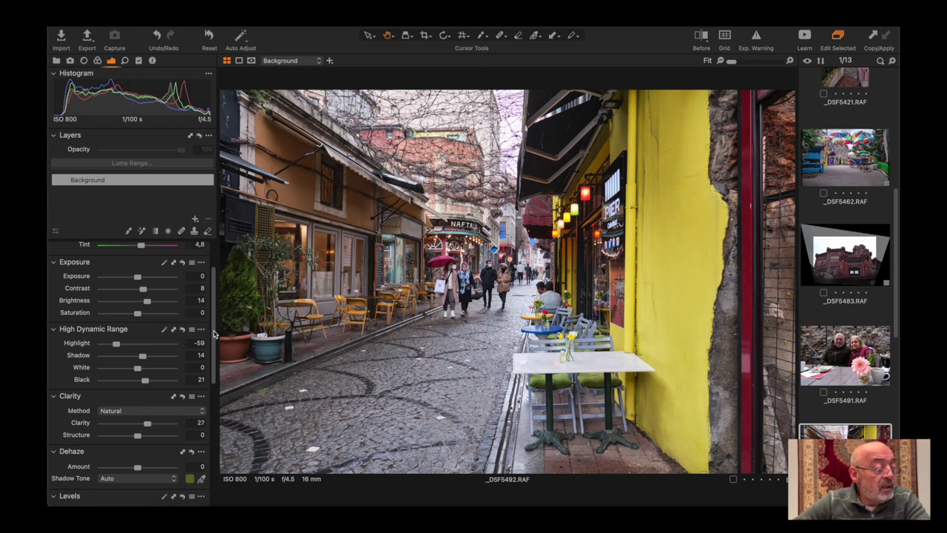
scroll(214, 334, "down", 2)
scroll(214, 337, "down", 3)
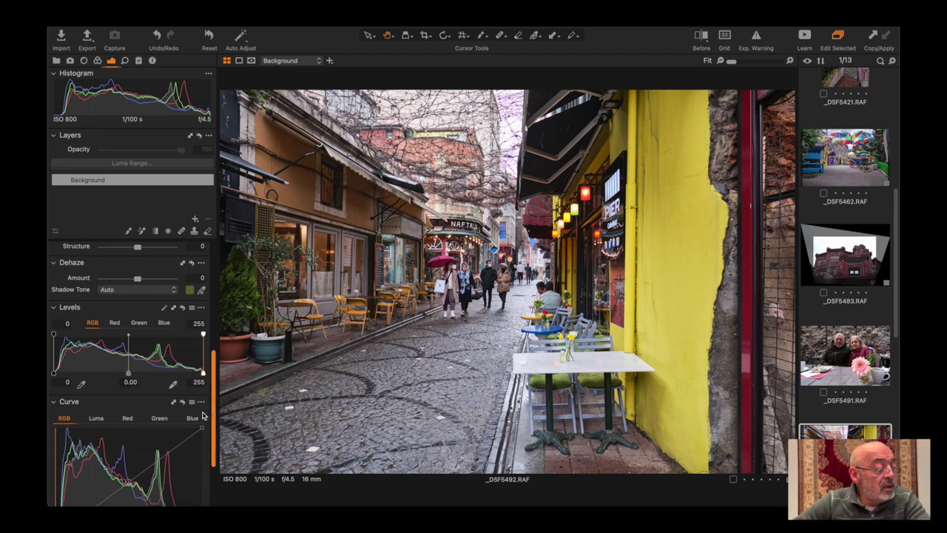
Auto-adjust the café street photo's Levels to black point 6 and white point 254
left_click(165, 308)
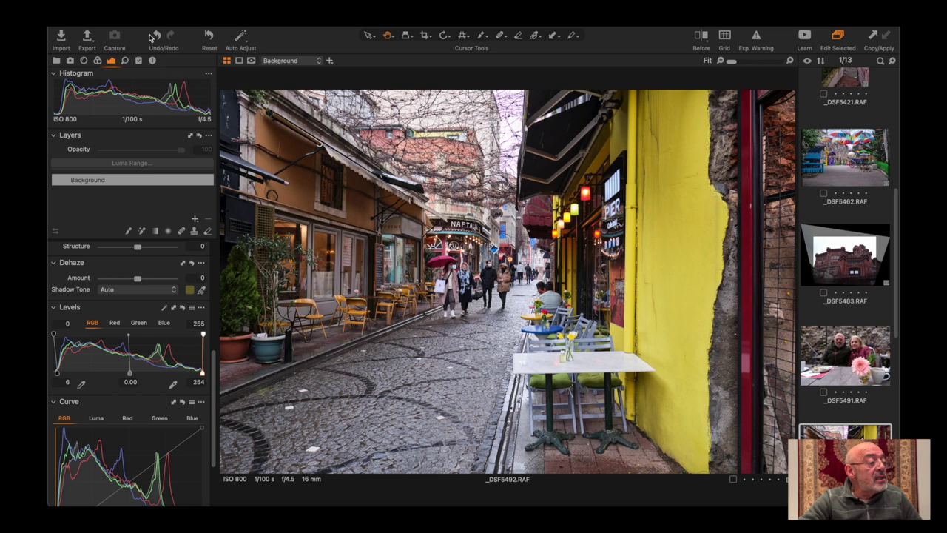
Reset all adjustments on _DSF5492.RAF, returning Levels to 0–255
left_click(208, 35)
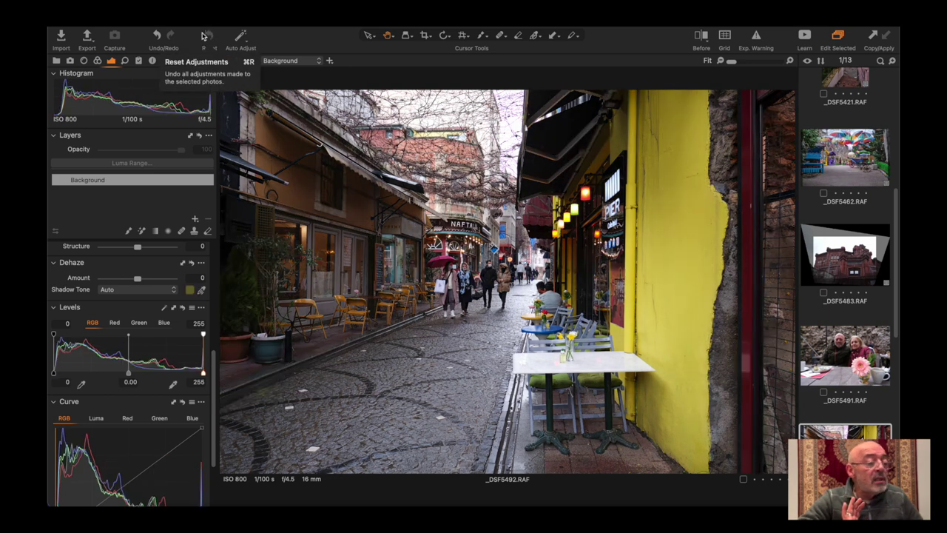